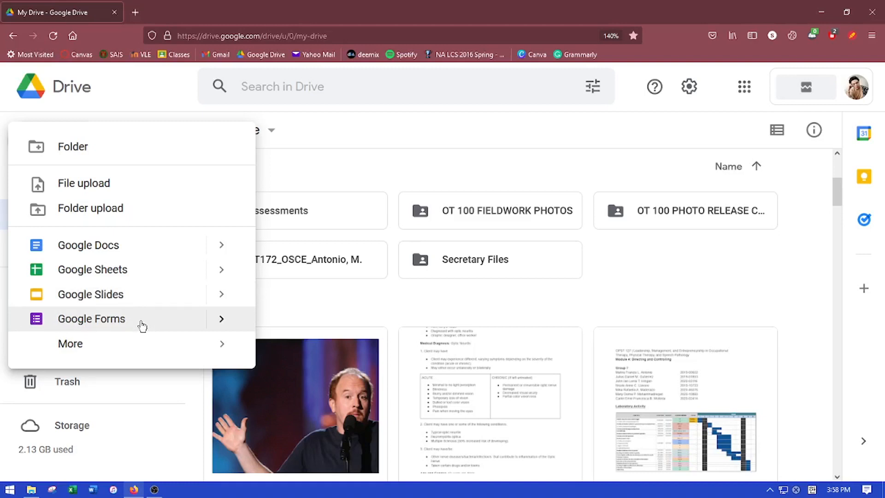
Create a new blank Google Form from Drive's New menu
left_click(142, 326)
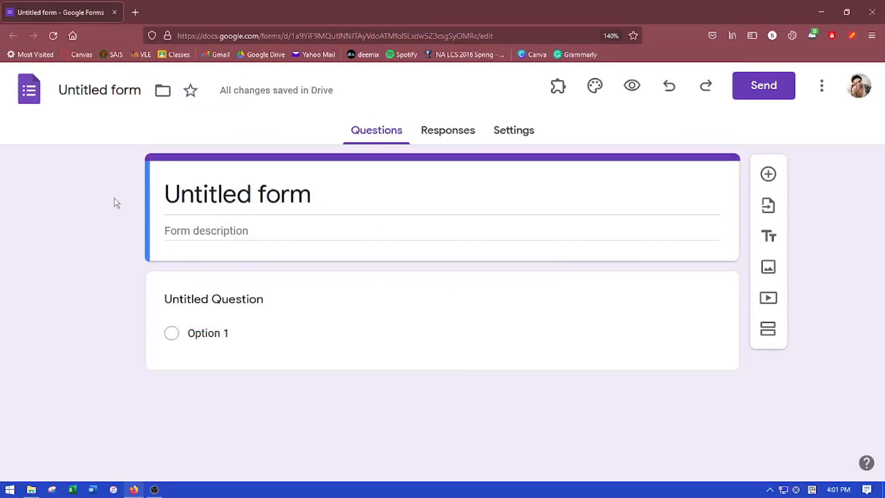
Replace the form title with 'Class Survey'
left_click(331, 189)
key("ctrl+a")
type("Class Survey")
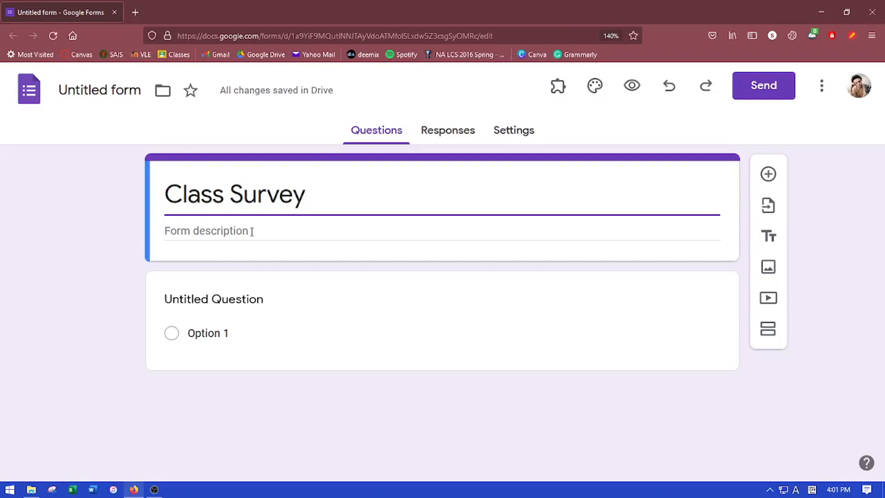
Type the form description about determining approval rates, ending 'answer accordingly. Thank you.'
left_click(252, 232)
type("This ")
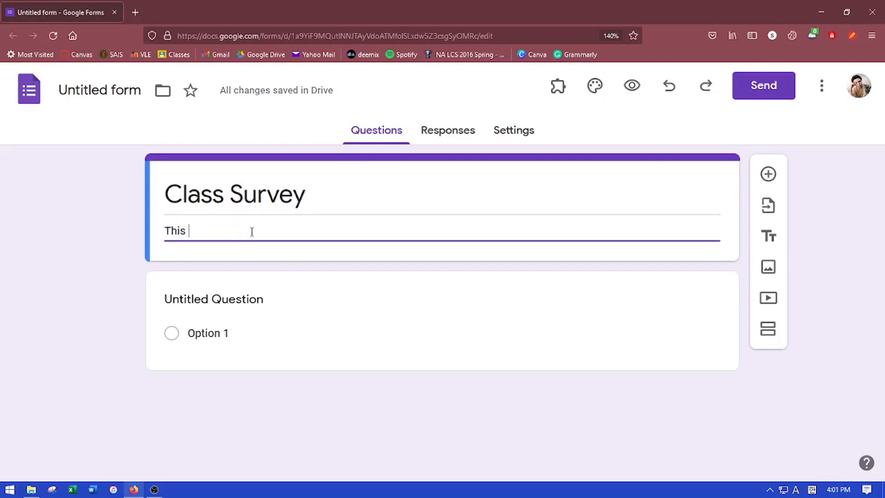
type("survey will help in determini")
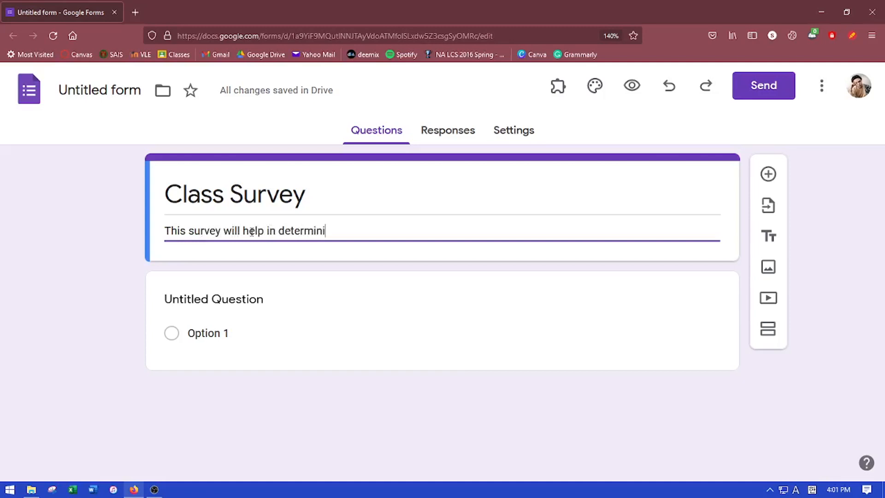
type("ng the approval rates of")
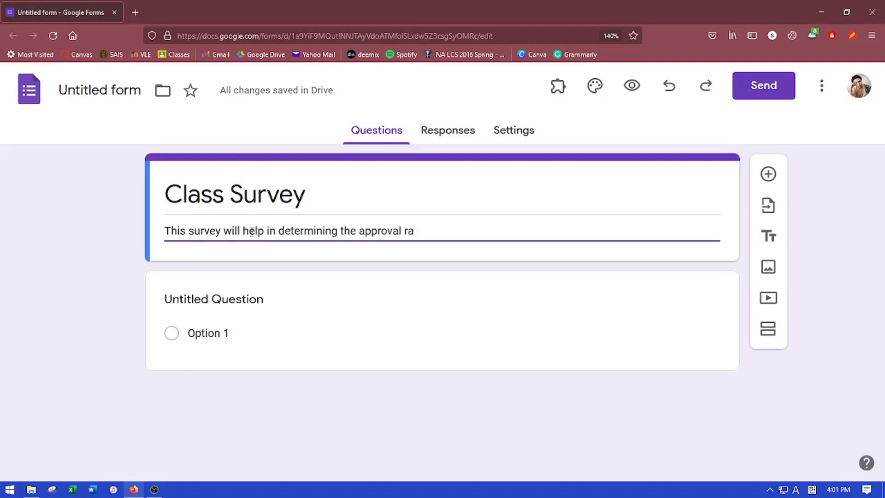
type("ully an")
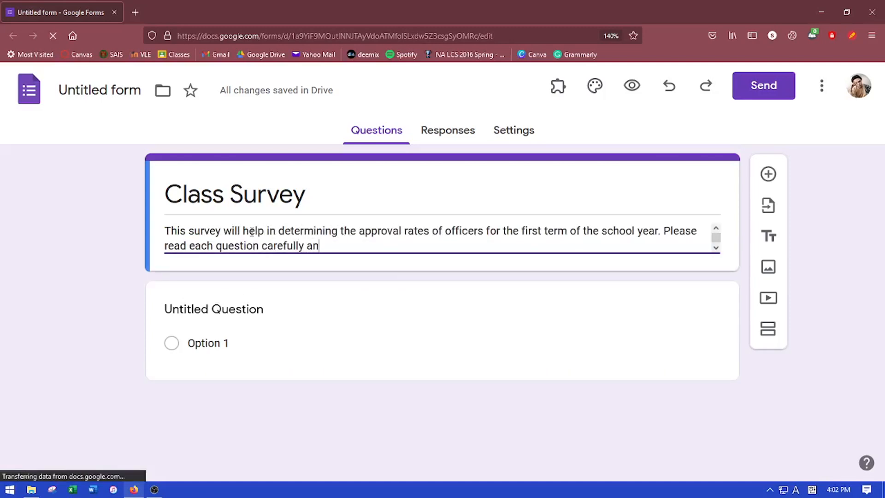
type("d answer according")
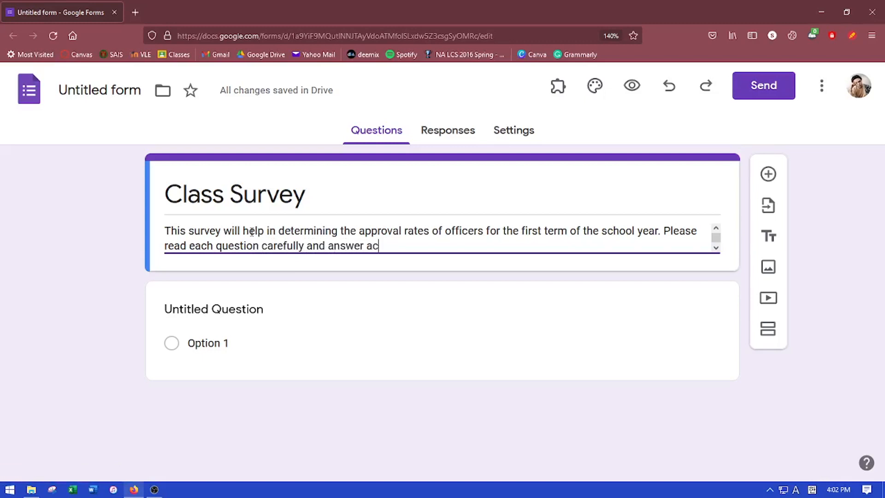
type("ly. Thank you.")
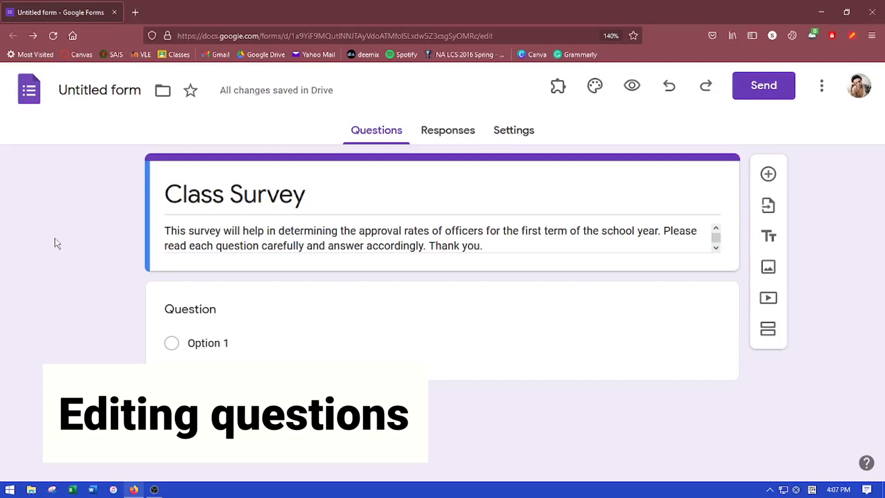
Make the first question 'What is your name?' with the Short answer type
left_click(264, 298)
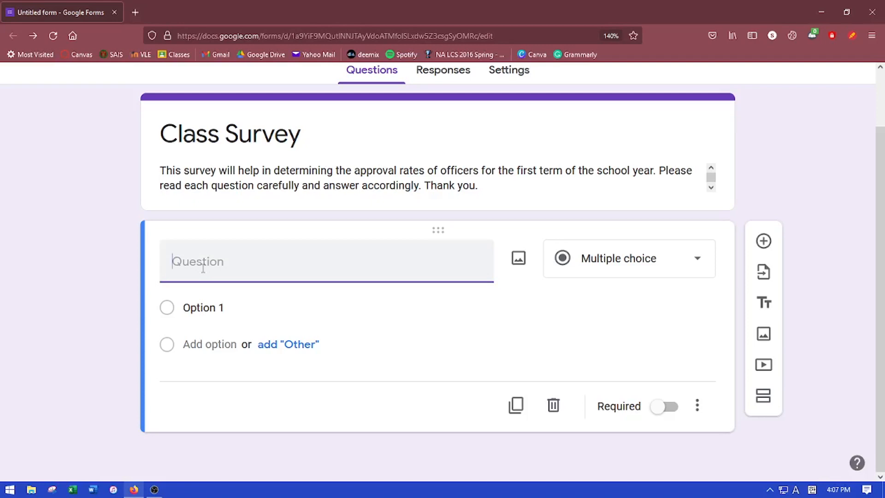
type("What is your name?")
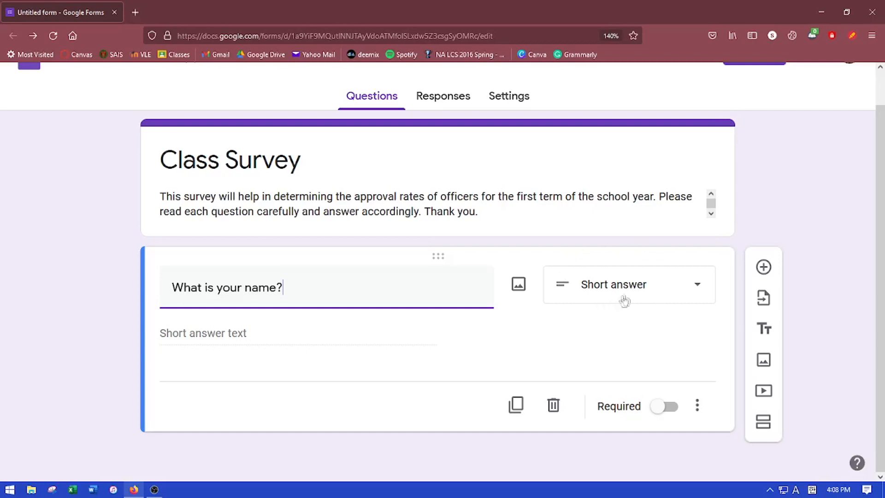
left_click(647, 286)
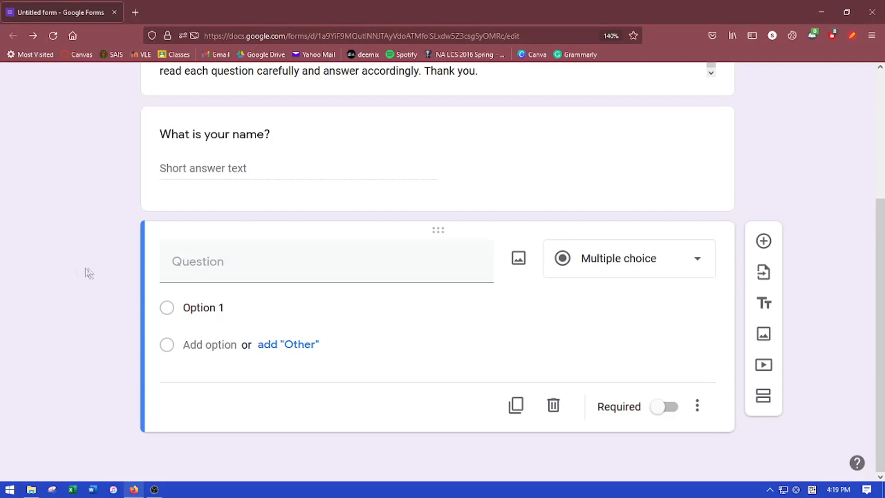
Write the question 'What is your year?' with Freshman as its first choice
left_click(199, 273)
type("What is your year?")
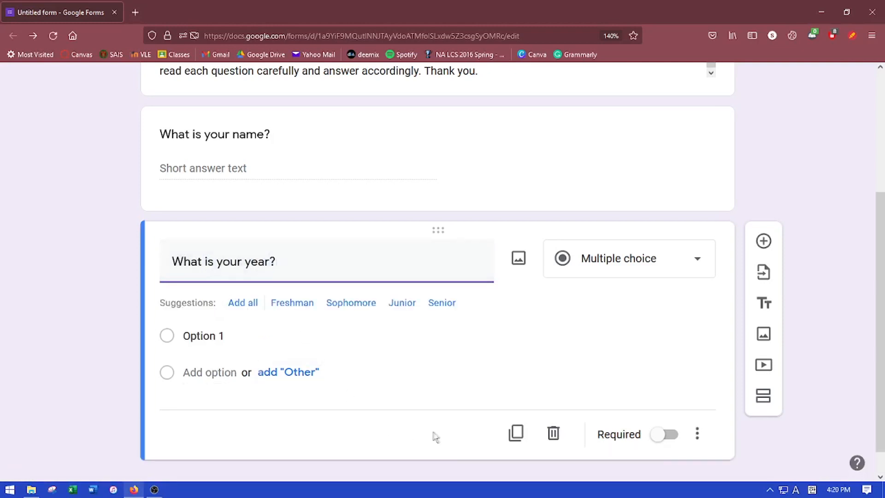
left_click(239, 337)
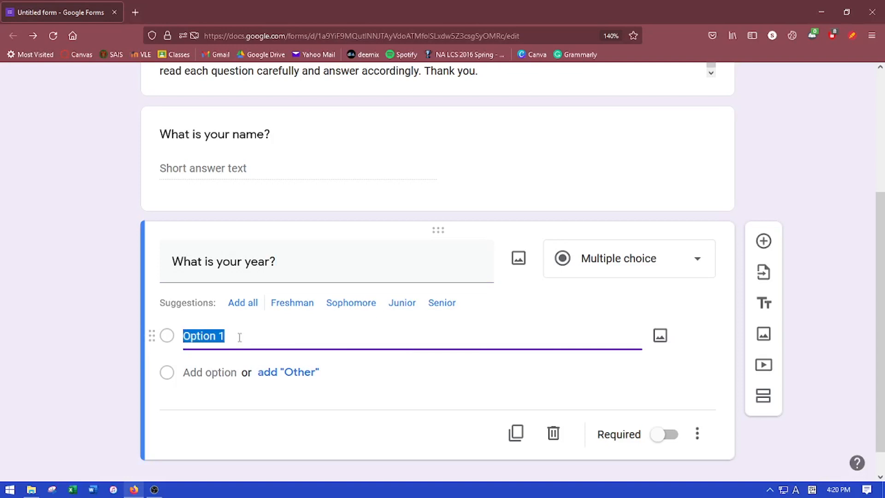
type("Freshman")
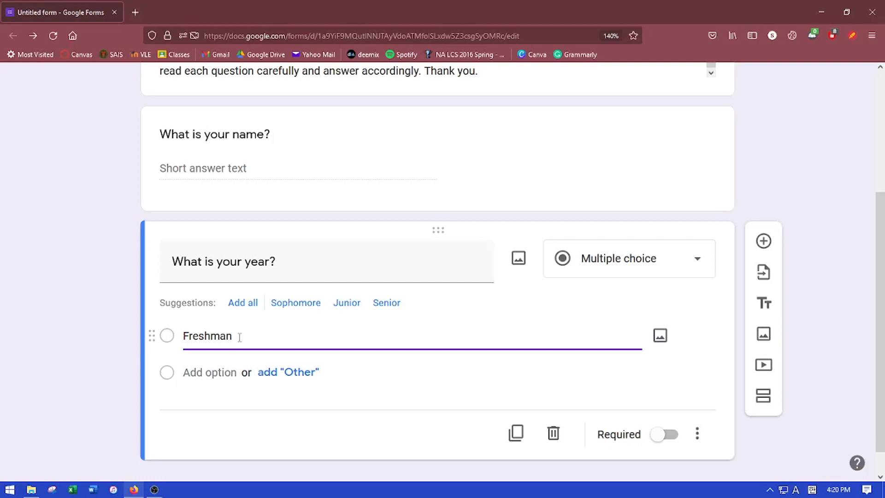
Add Sophomore, Junior and Senior choices plus a fifth placeholder option
left_click(219, 371)
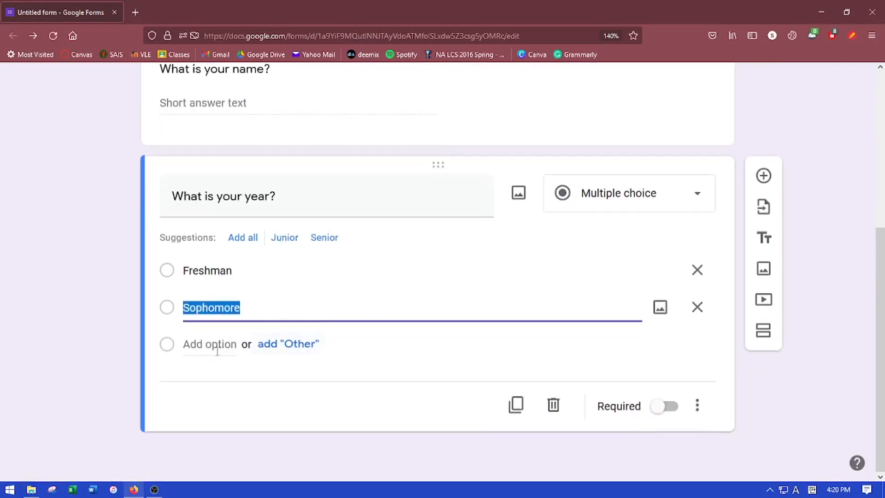
left_click(196, 345)
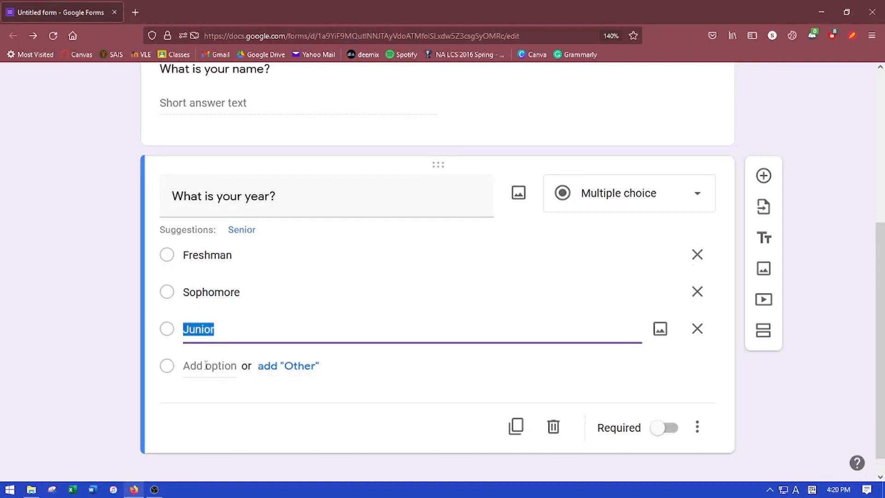
left_click(204, 369)
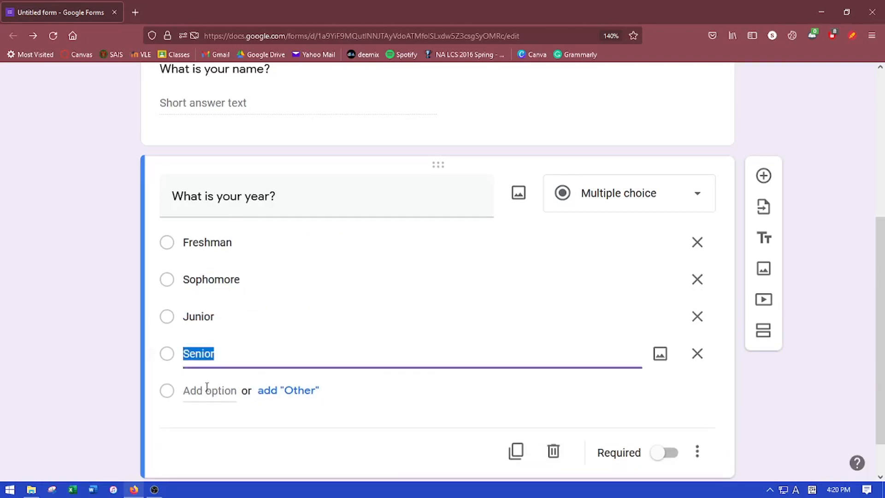
left_click(208, 392)
left_click(263, 386)
scroll(263, 386, "down", 3)
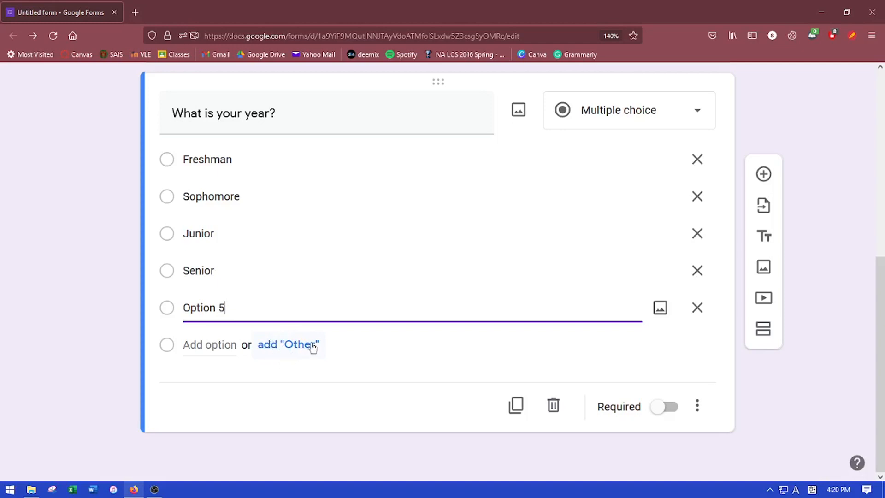
Add an Other choice, delete Option 5, and move Senior up to second place
left_click(295, 346)
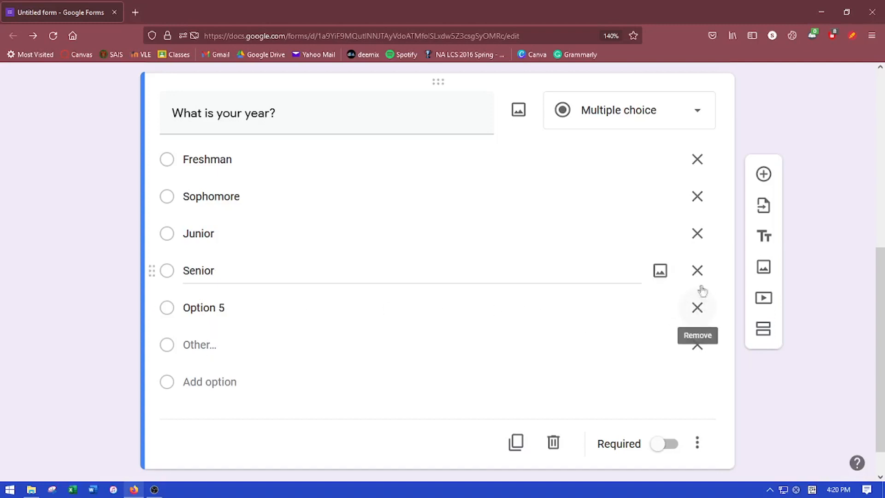
left_click(697, 307)
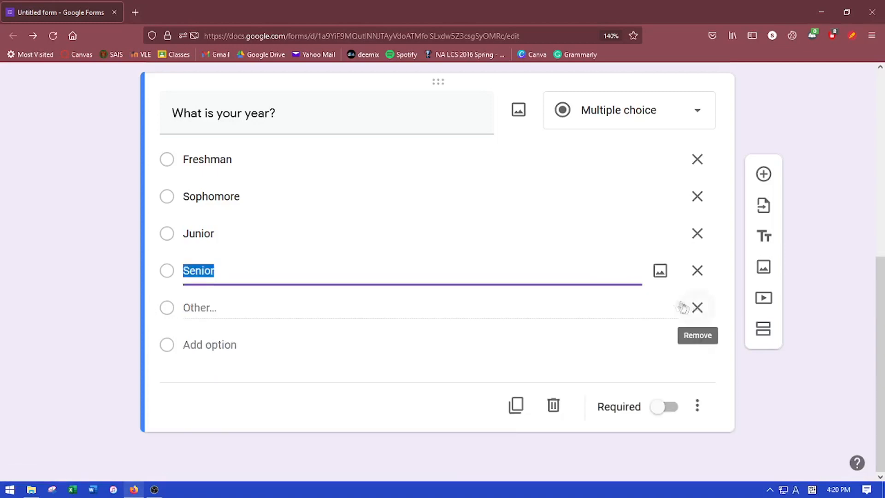
left_click(252, 277)
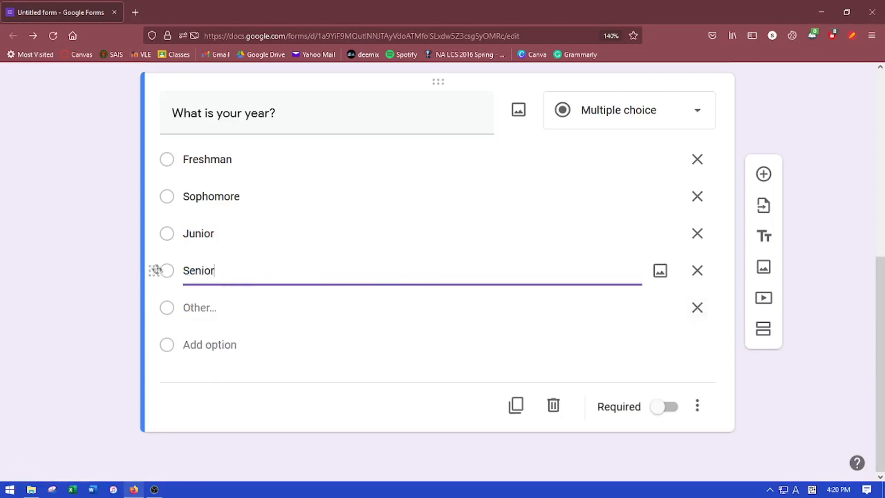
mouse_move(153, 270)
left_mouse_down()
mouse_move(145, 192)
mouse_move(158, 276)
left_mouse_up()
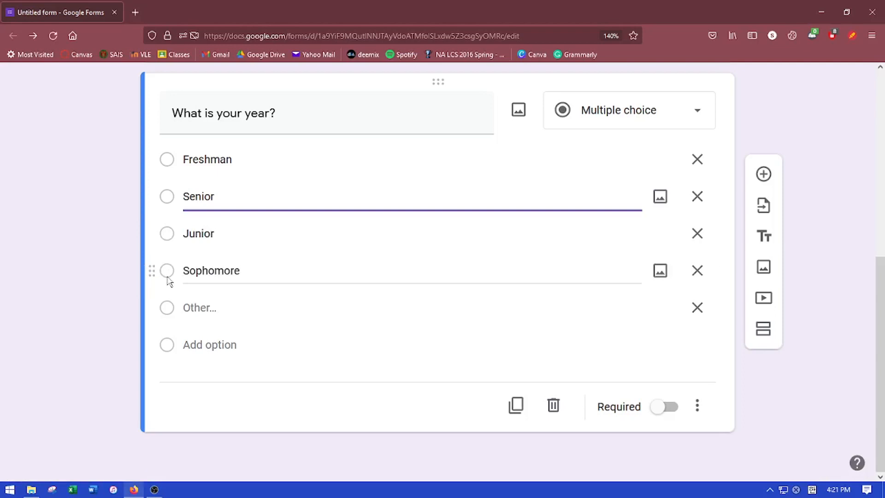
scroll(231, 287, "up", 1)
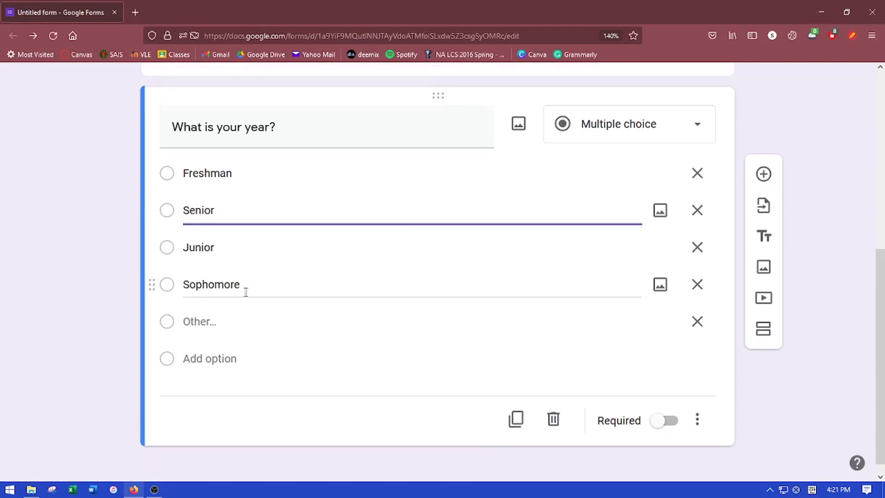
left_click(262, 173)
left_click(262, 173)
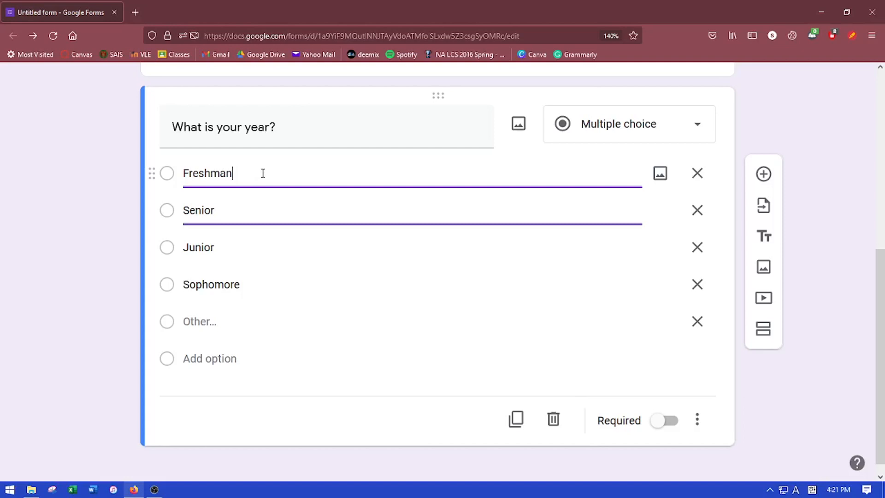
Search the web for 'freshman' and insert the chosen image on the Freshman choice
left_click(660, 174)
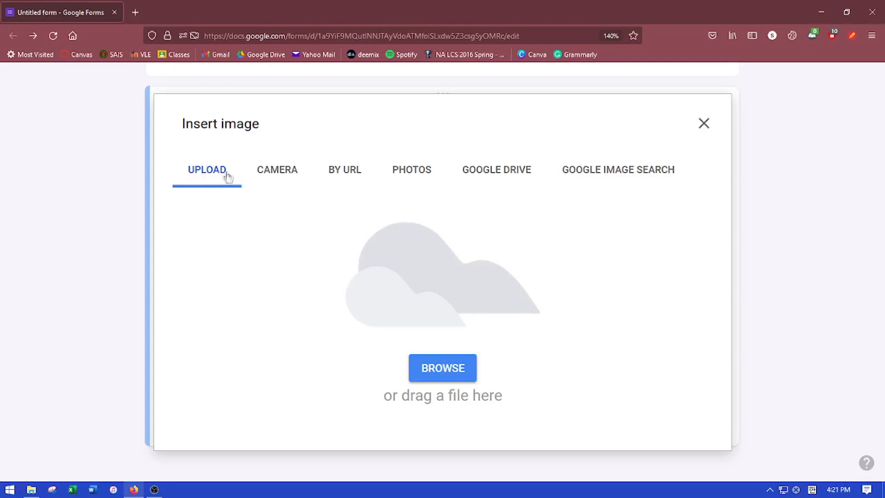
left_click(288, 177)
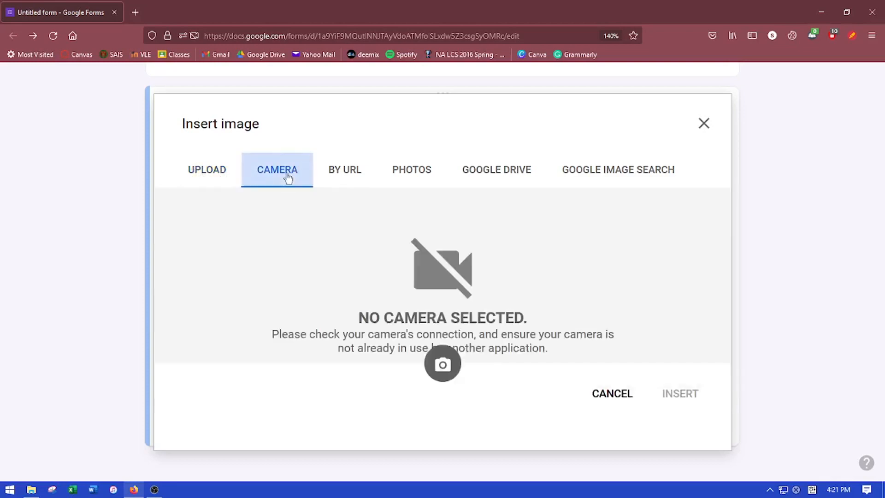
left_click(603, 180)
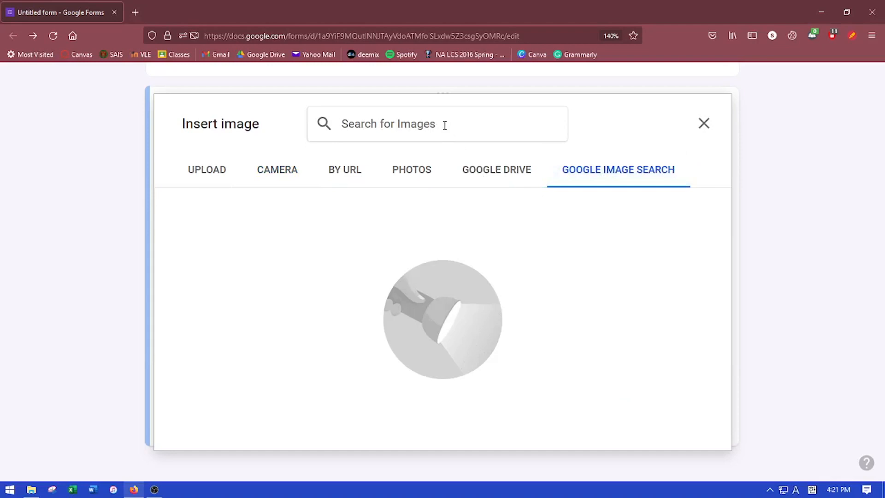
type("freshman")
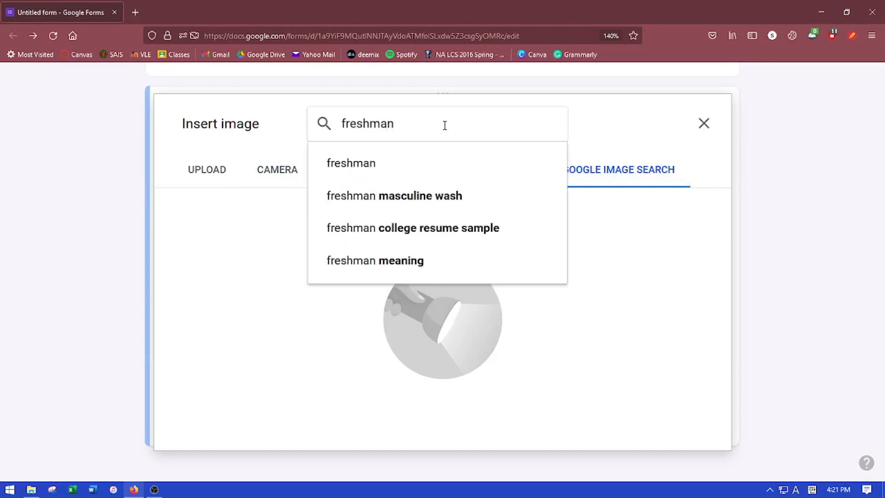
key("Return")
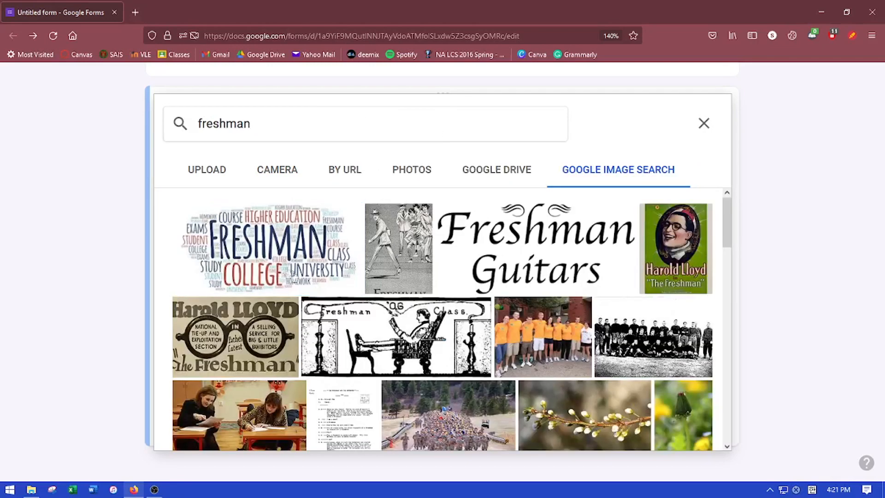
left_click(701, 441)
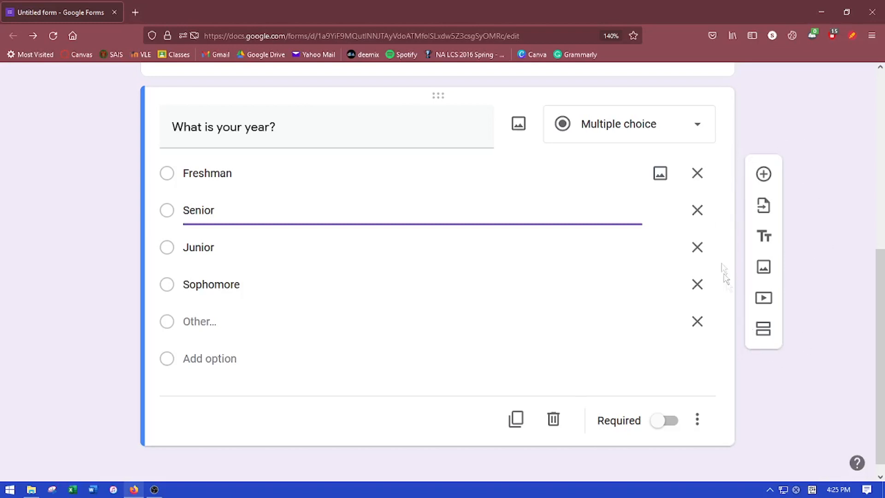
Add a blank question and choose the first untitled form as the import source
left_click(765, 174)
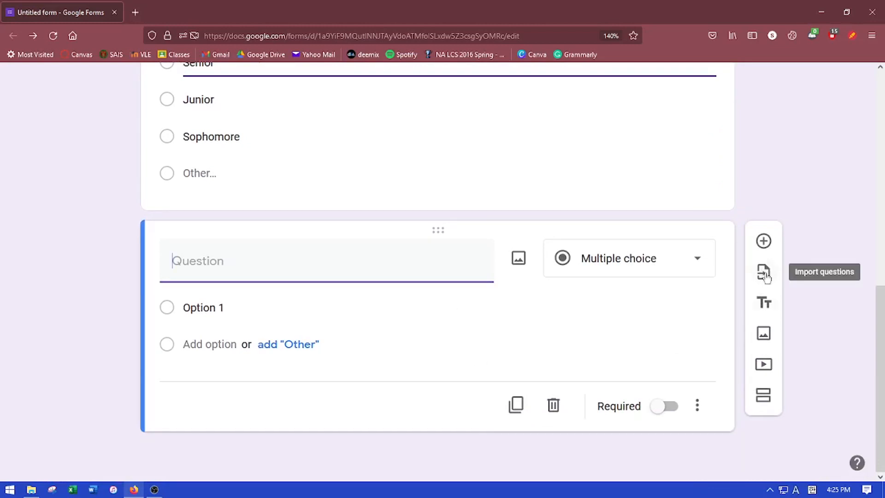
left_click(764, 273)
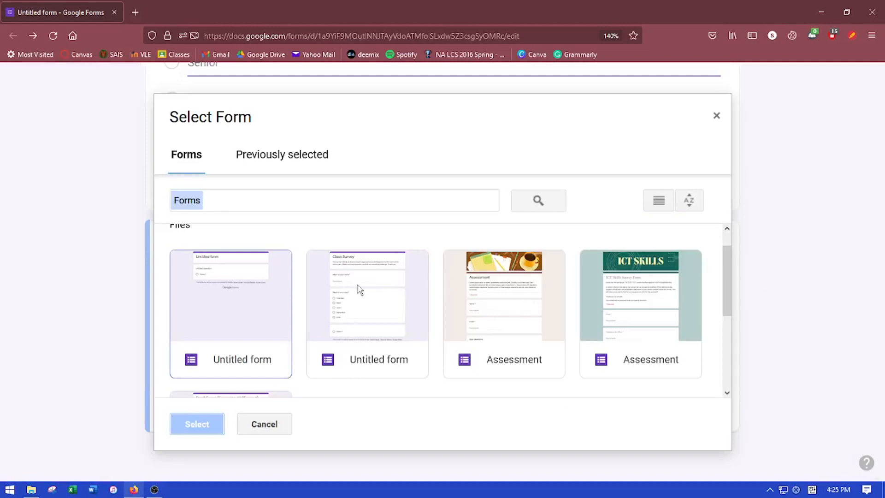
left_click(360, 290)
left_click(504, 295)
left_click(618, 293)
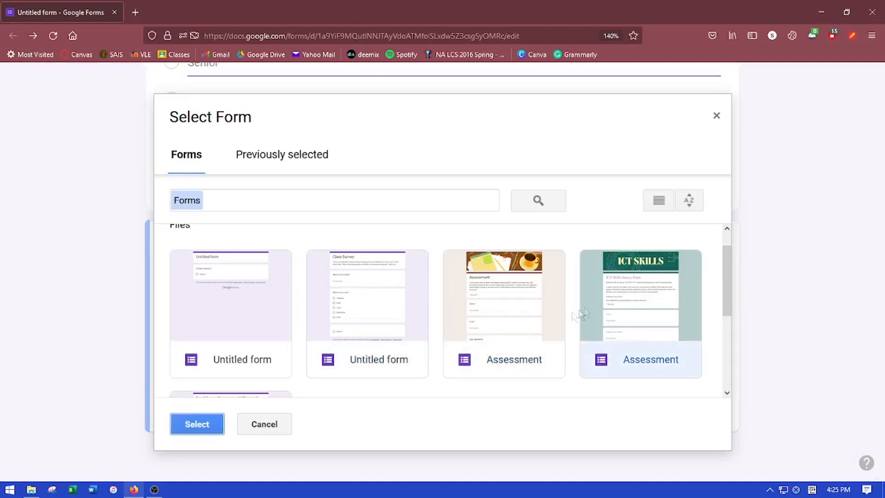
scroll(563, 316, "down", 3)
left_click(223, 340)
scroll(332, 347, "up", 2)
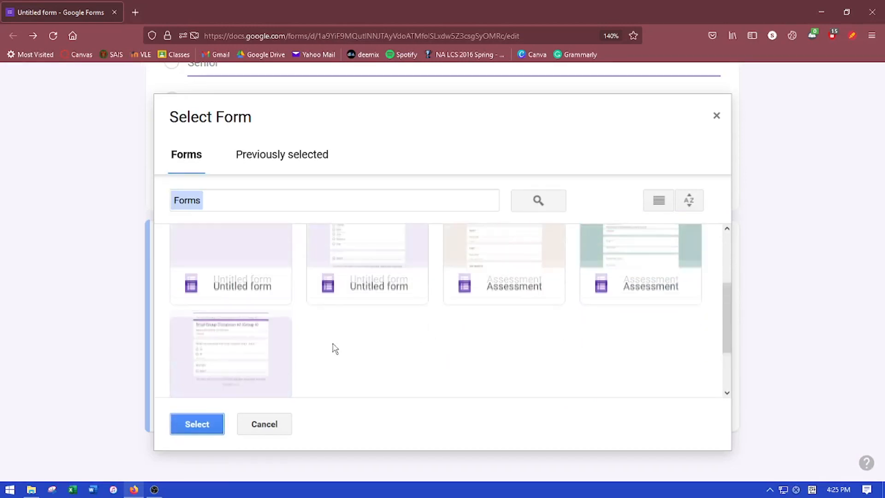
left_click(247, 278)
left_click(209, 422)
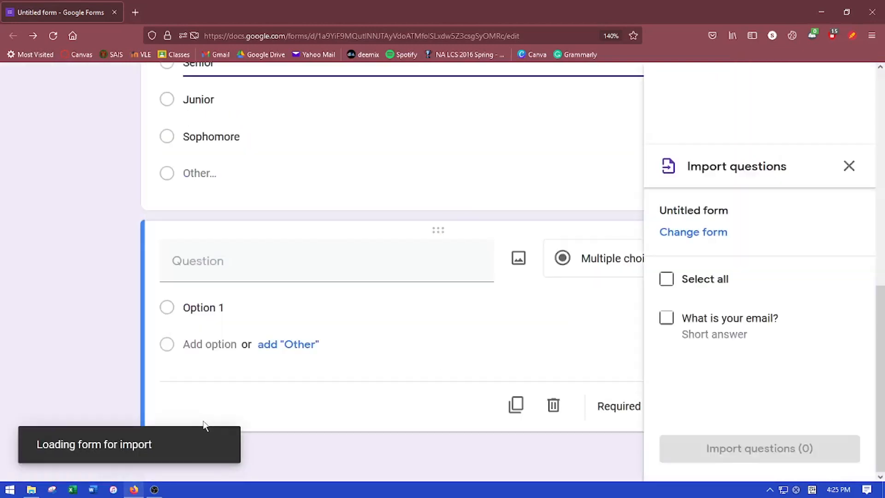
Import only the 'What is your email?' question from that form
left_click(665, 317)
left_click(666, 287)
left_click(665, 318)
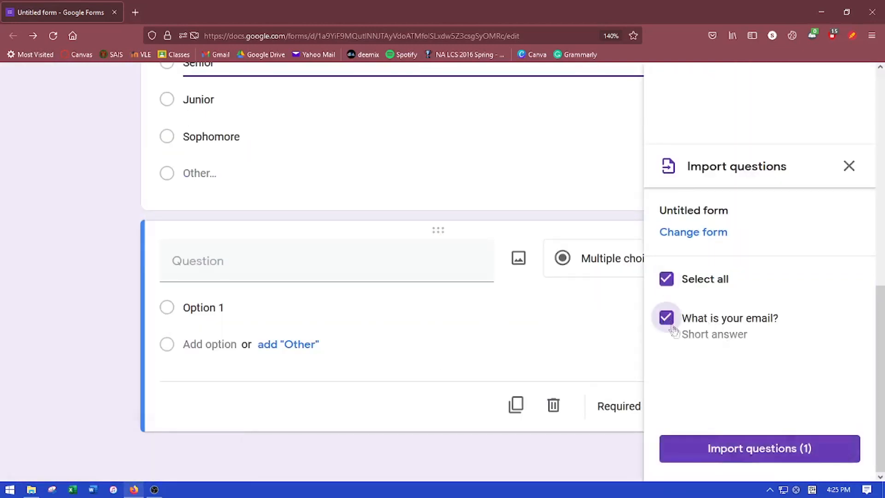
left_click(714, 451)
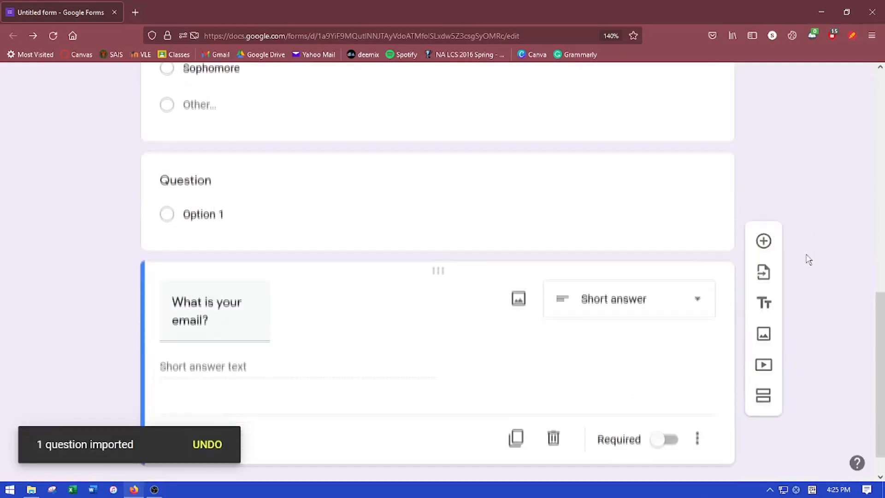
left_click(397, 306)
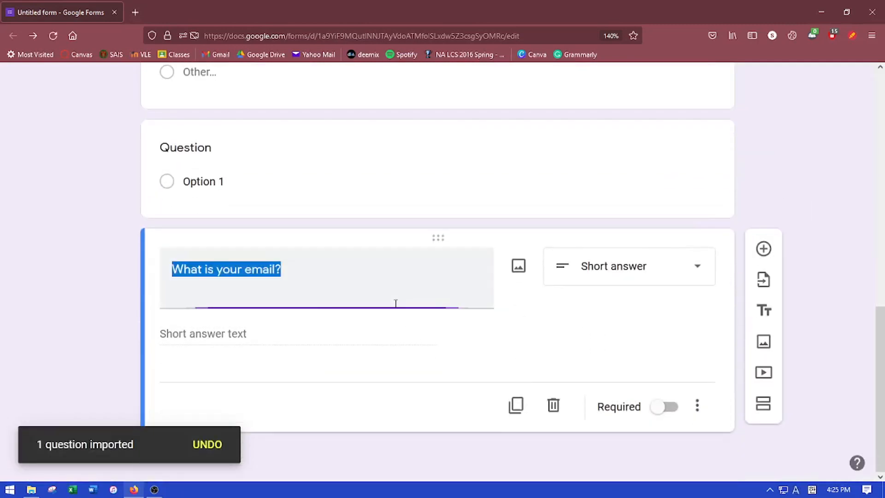
left_click(534, 334)
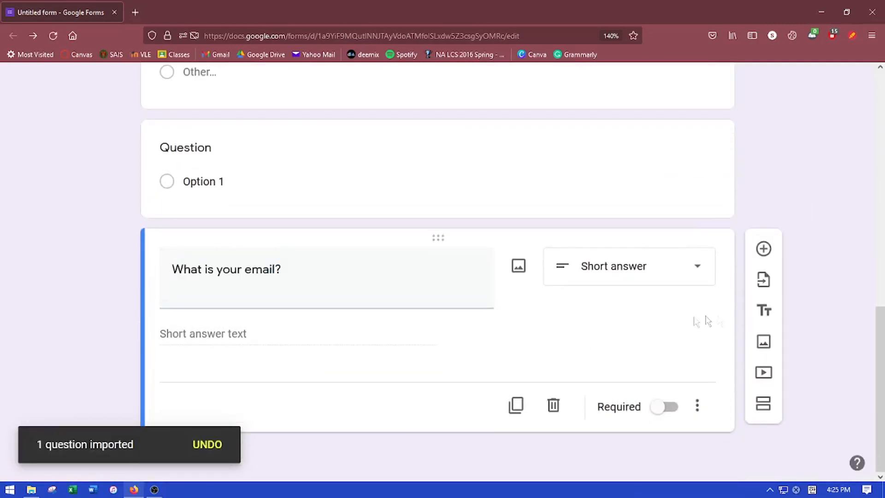
Add a title block 'Please answer the following questions appropriately' with a note about contacting authorities
left_click(762, 312)
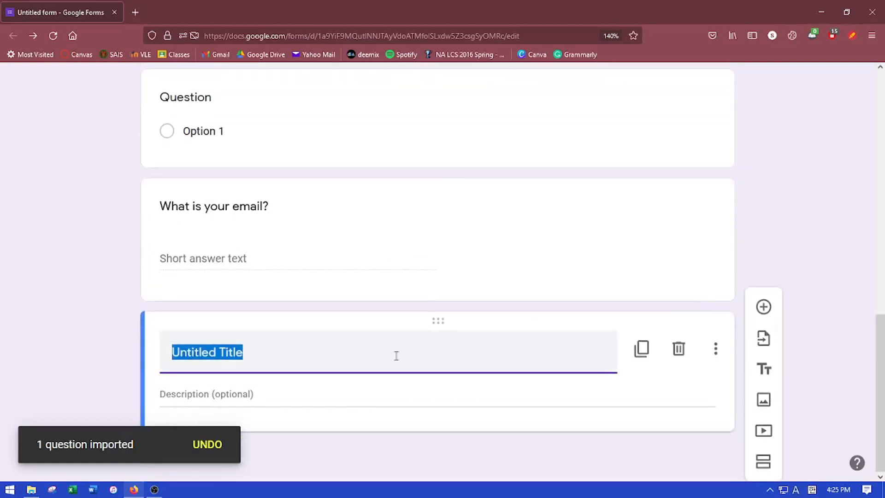
left_click(400, 356)
key("ctrl+a")
type("Please answer the following questions appropriatel")
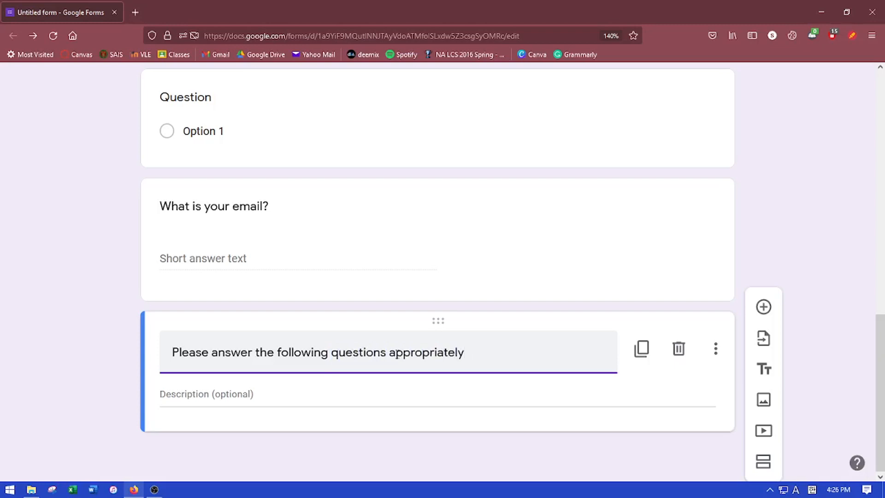
left_click(348, 390)
type("If you have questions, you may contact the proper authorities.")
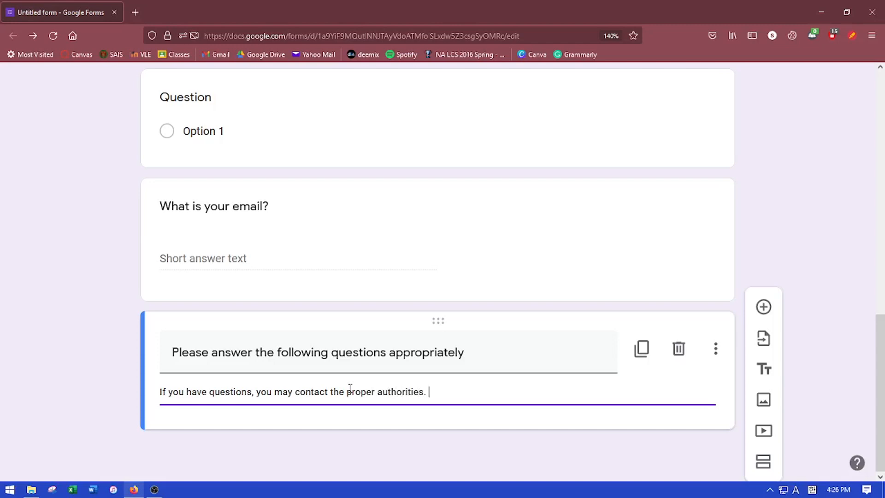
type("hank you.")
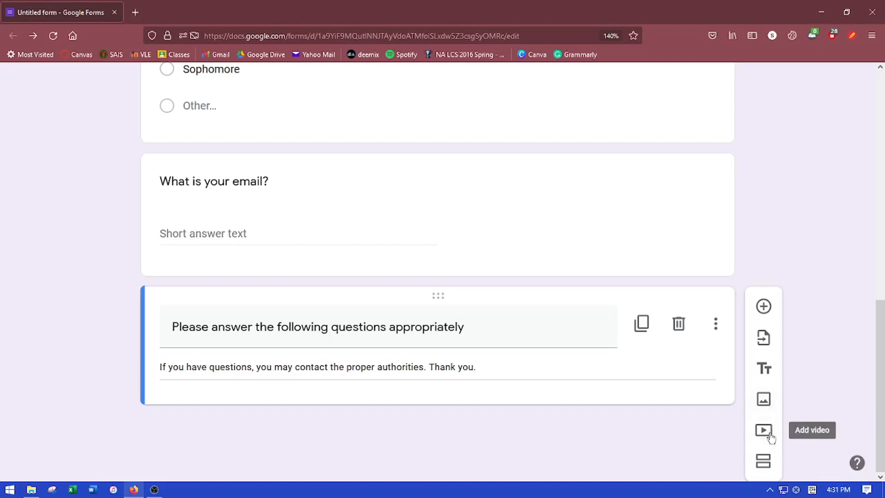
Upload the portrait photo file from the computer into the form
left_click(764, 401)
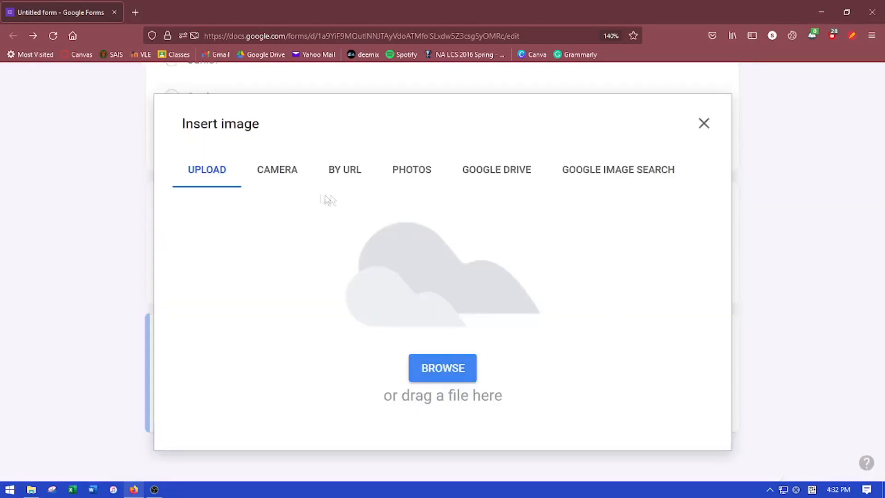
left_click(281, 171)
left_click(362, 175)
left_click(411, 173)
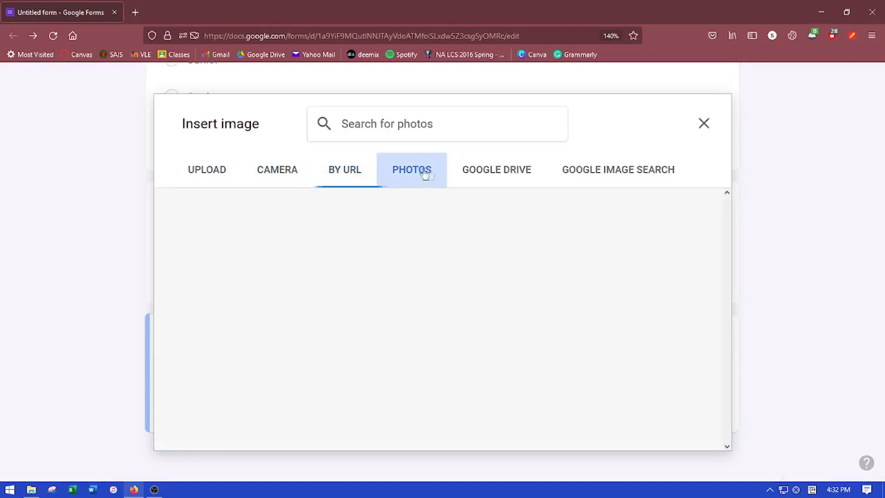
left_click(482, 174)
left_click(197, 173)
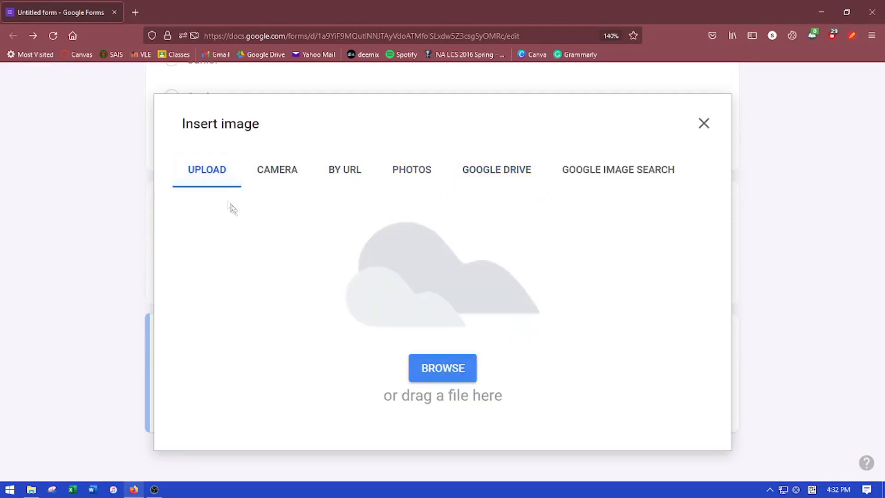
left_click(429, 369)
left_click(217, 169)
left_click(360, 383)
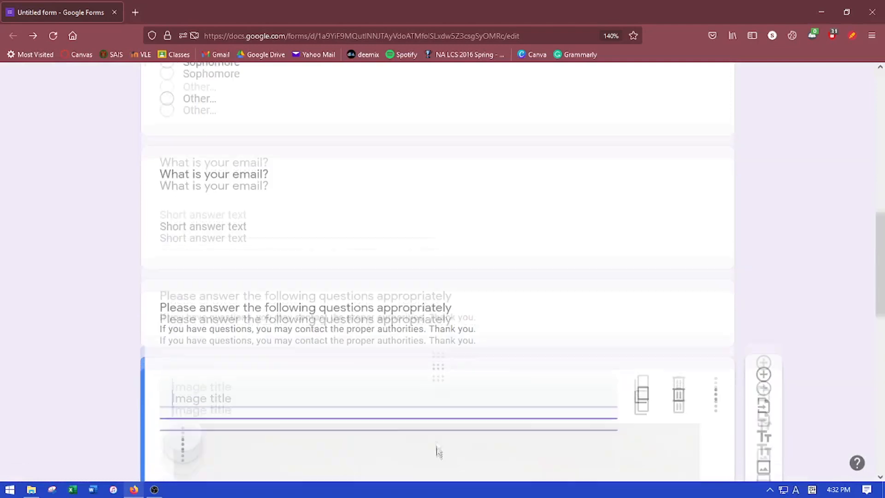
Shrink the photo and title it with a question rating the president's performance
left_click(217, 300)
left_click_drag(174, 292, 322, 431)
scroll(231, 326, "down", 2)
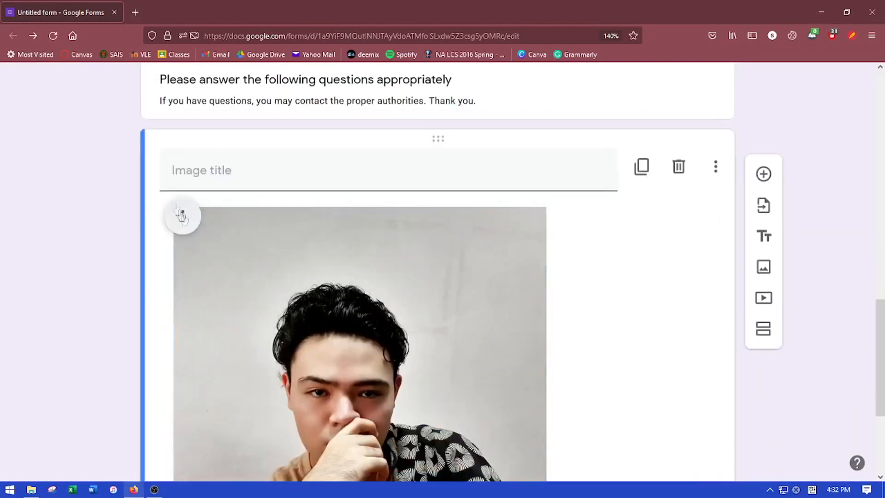
left_click(175, 214)
left_click_drag(171, 205, 243, 279)
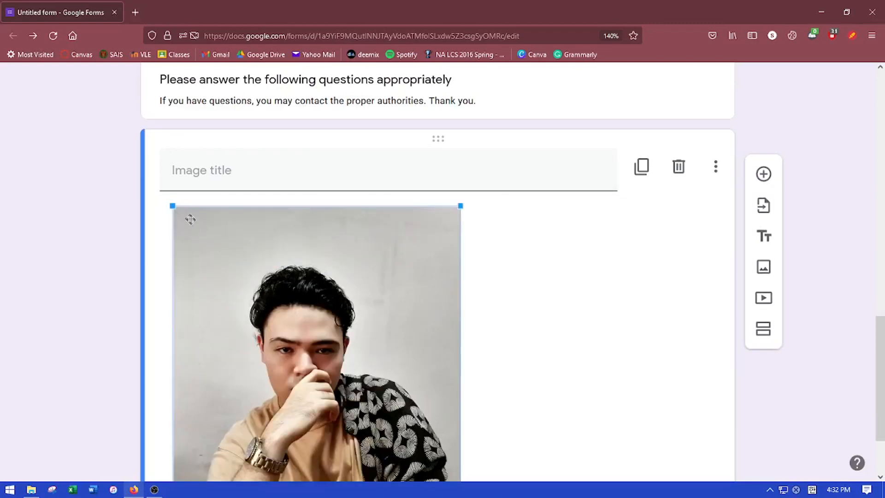
left_click_drag(172, 206, 253, 286)
left_click(217, 179)
type("How would you rate Mr. Antonio's performa")
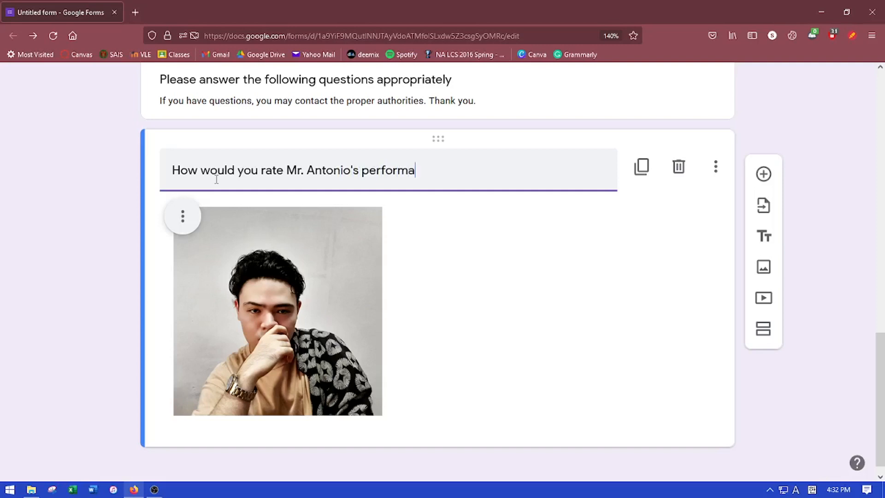
type("nce as president?")
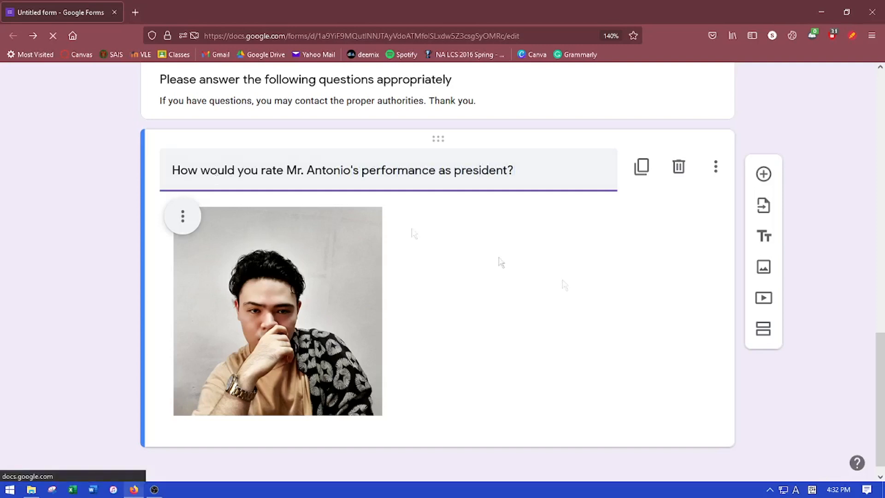
scroll(627, 284, "down", 1)
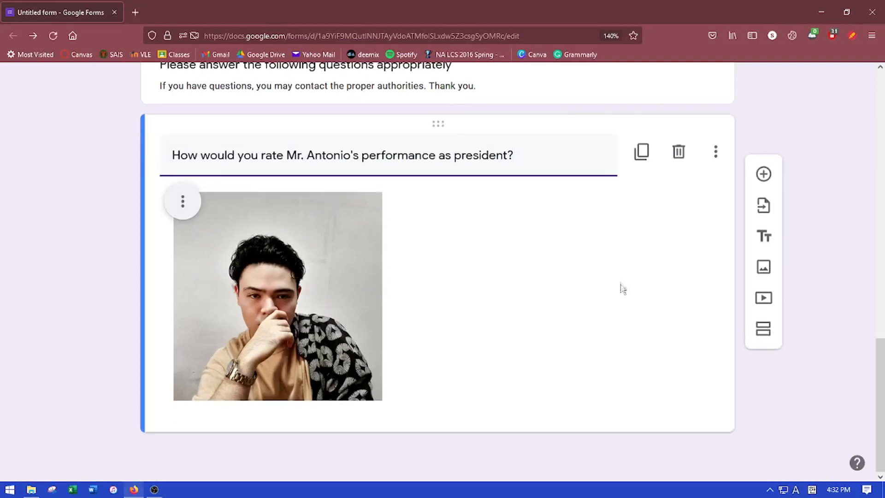
Add a 1–5 linear scale question labelled Unsatisfactory at 1 and Great at 5
left_click(765, 176)
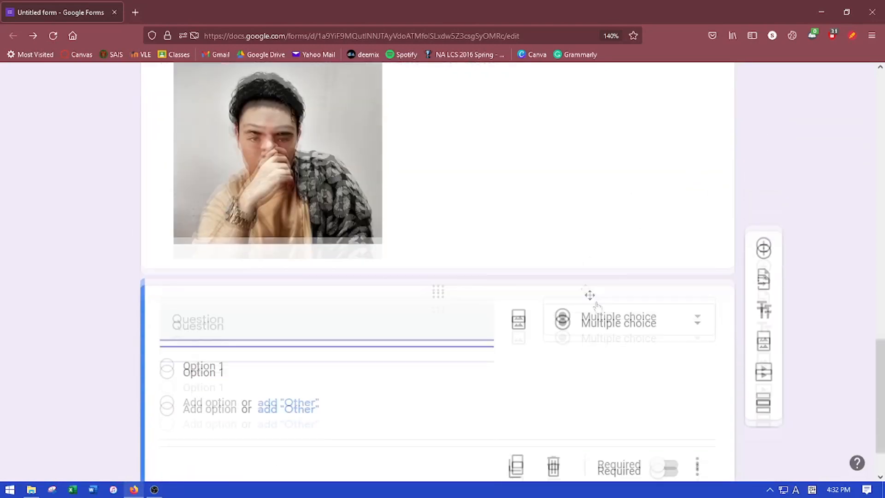
left_click(611, 289)
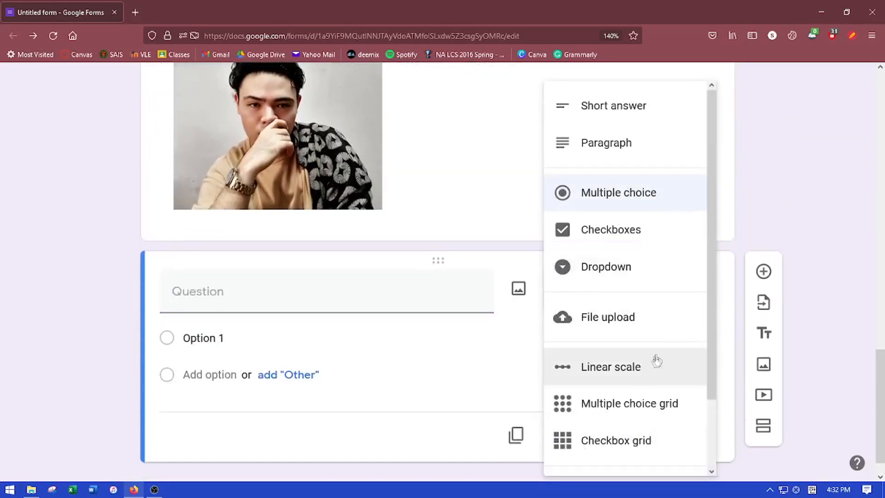
left_click(644, 368)
left_click(257, 396)
type("Unsatisfac")
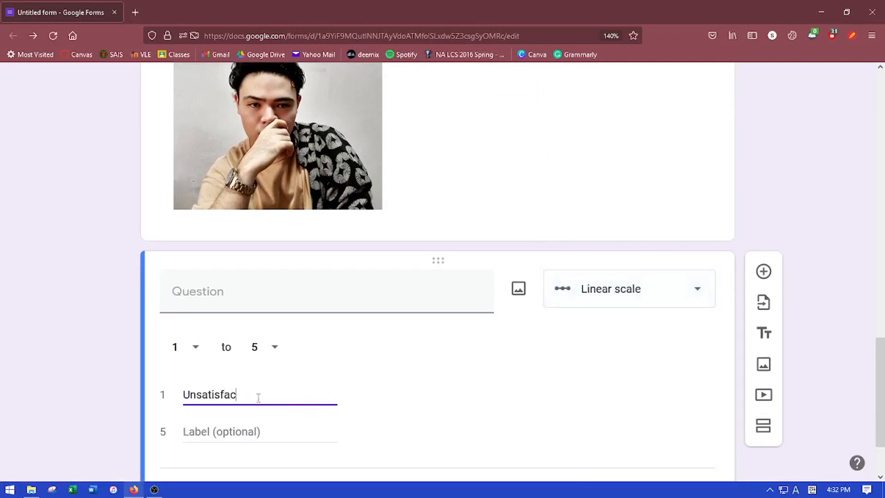
type("tory")
left_click(239, 429)
type("G")
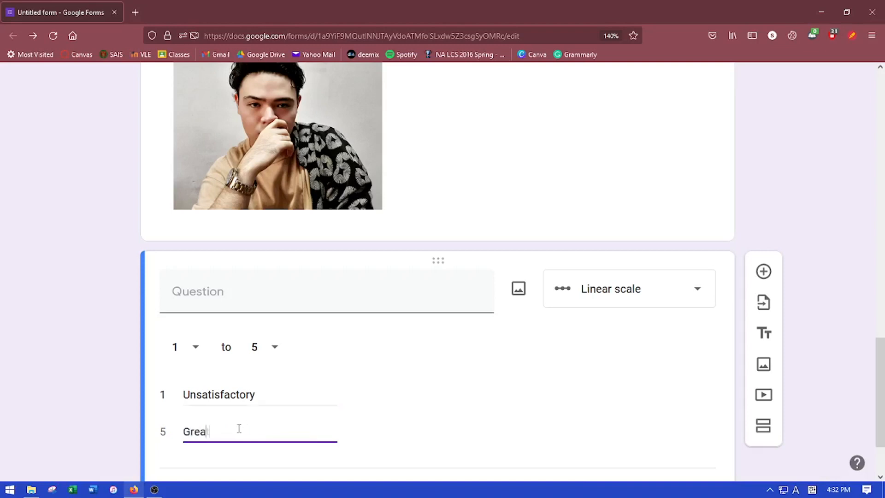
type("reat")
left_click(232, 289)
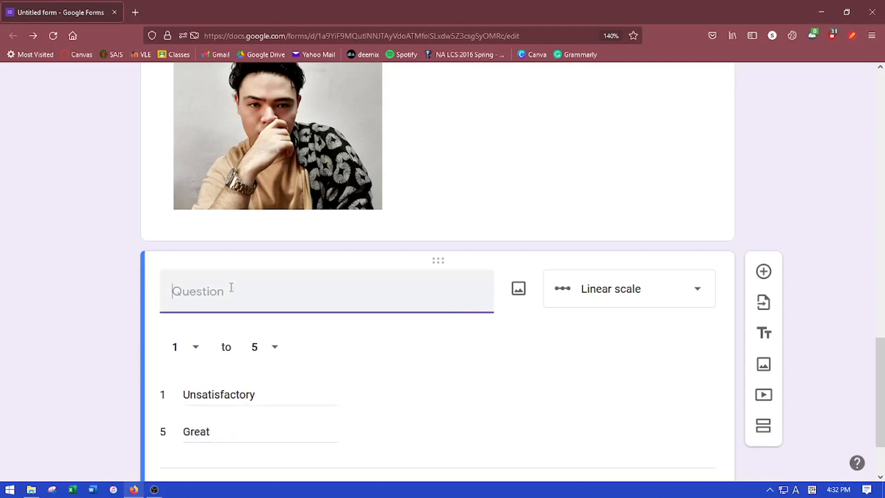
scroll(232, 288, "up", 3)
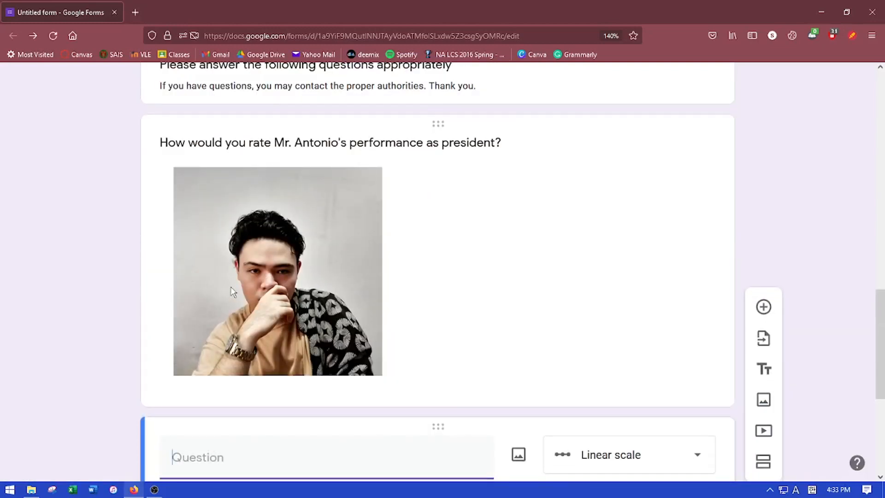
scroll(231, 291, "up", 5)
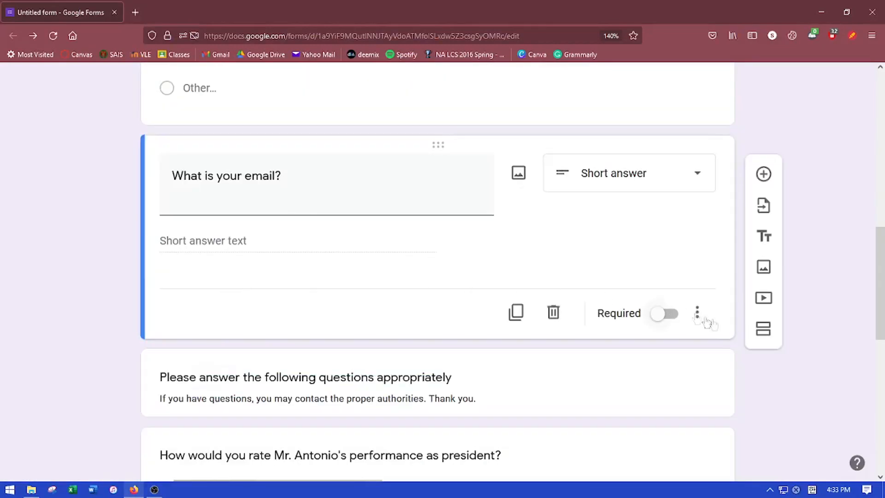
Add a new section after the email question and title it 'First Part'
left_click(763, 329)
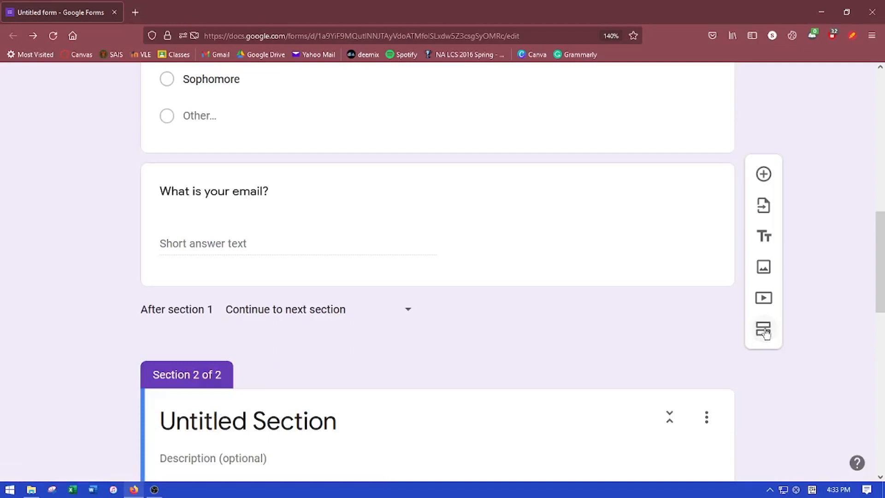
scroll(562, 322, "down", 3)
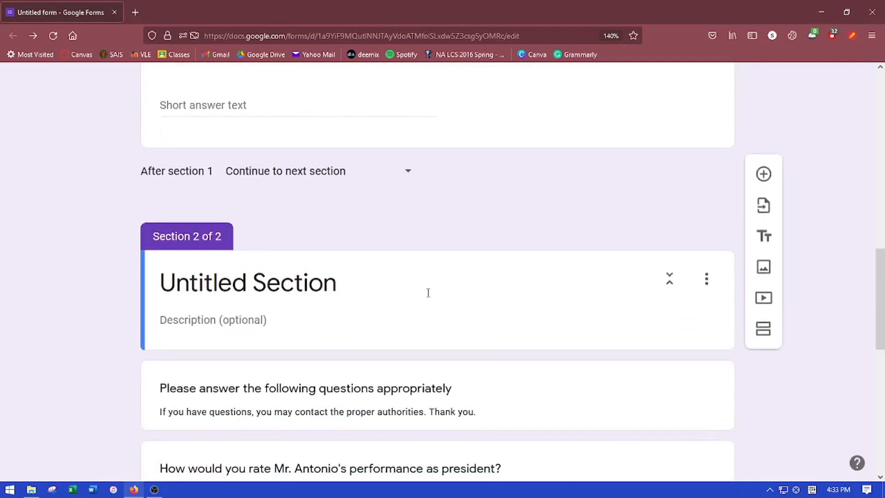
left_click(353, 248)
triple_click(352, 244)
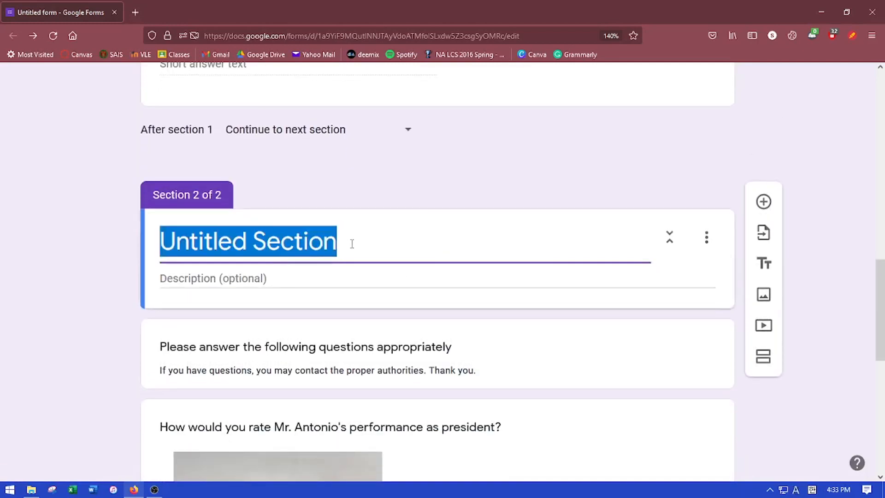
type("First par")
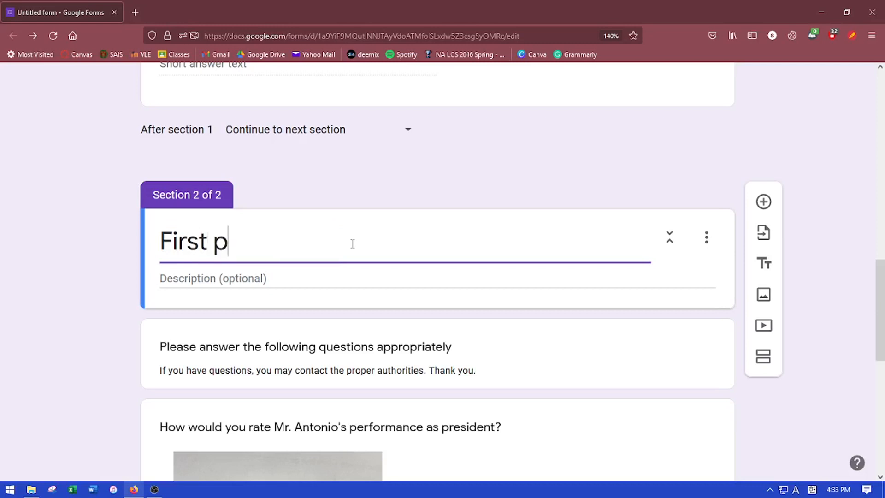
key("BackSpace")
key("BackSpace")
key("BackSpace")
type("Part")
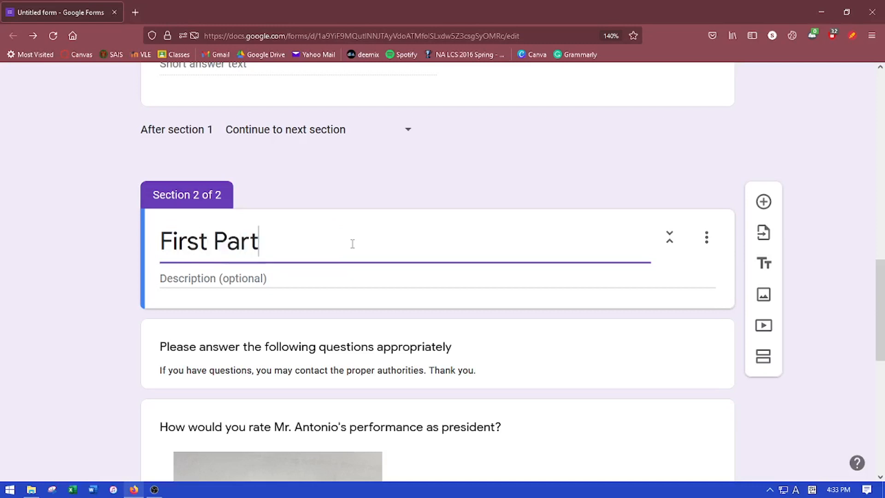
Give the section a description asking respondents to rate the president's performance
left_click(319, 279)
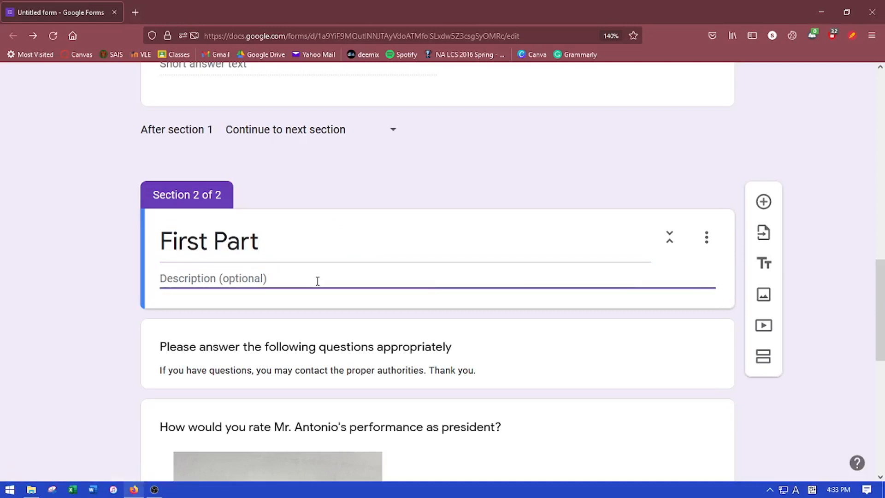
type("Rate Mr.")
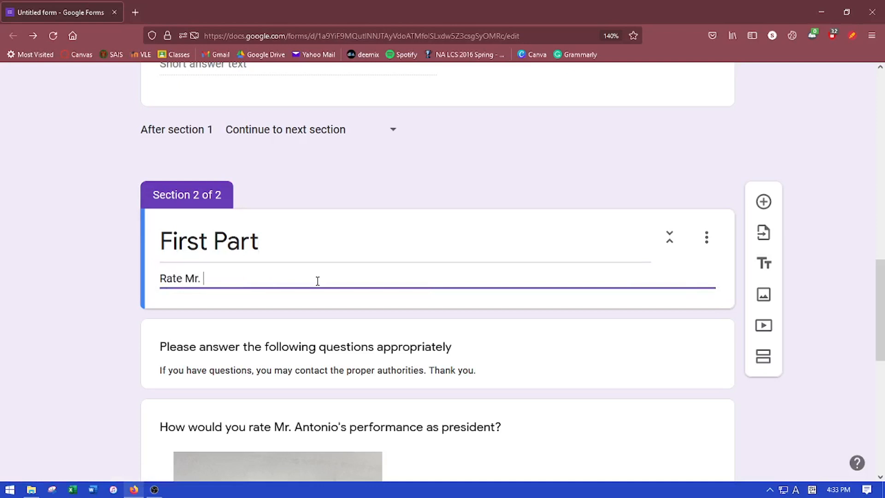
type(" Antonio's performance")
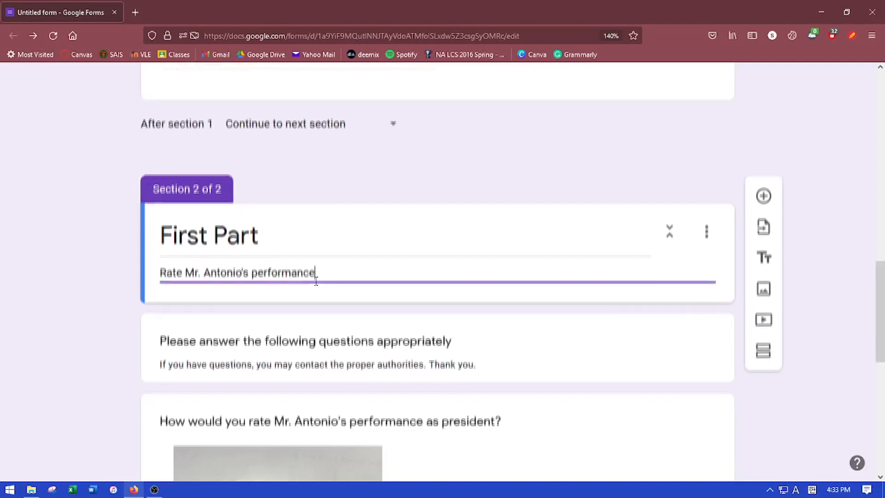
scroll(332, 267, "down", 4)
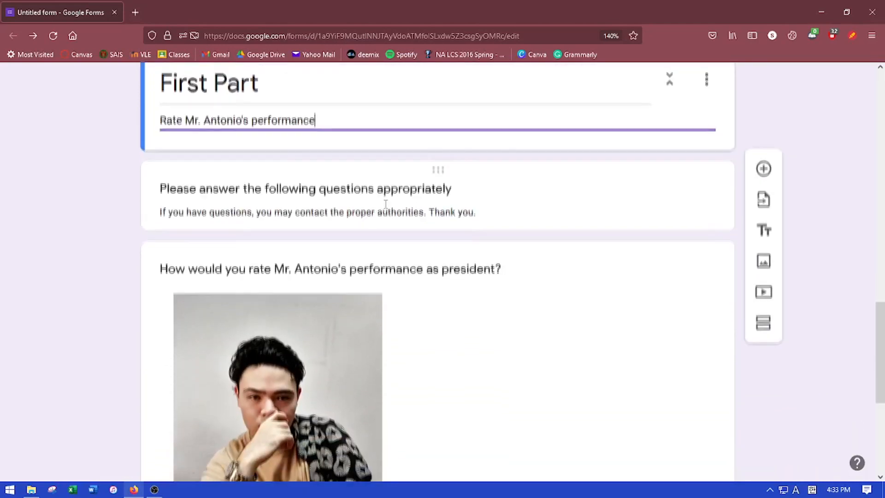
scroll(385, 212, "down", 4)
scroll(387, 203, "down", 3)
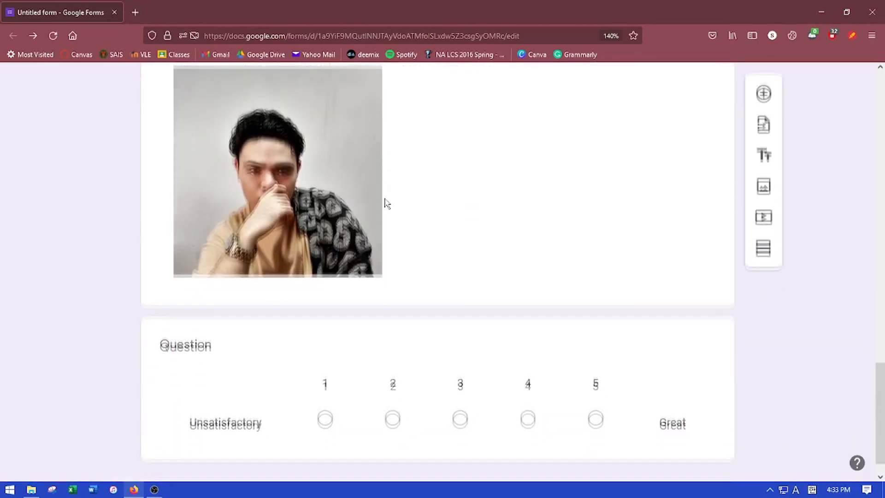
Duplicate and delete the linear-scale rating question, leaving it optional after toggling Required
left_click_drag(879, 385, 840, 303)
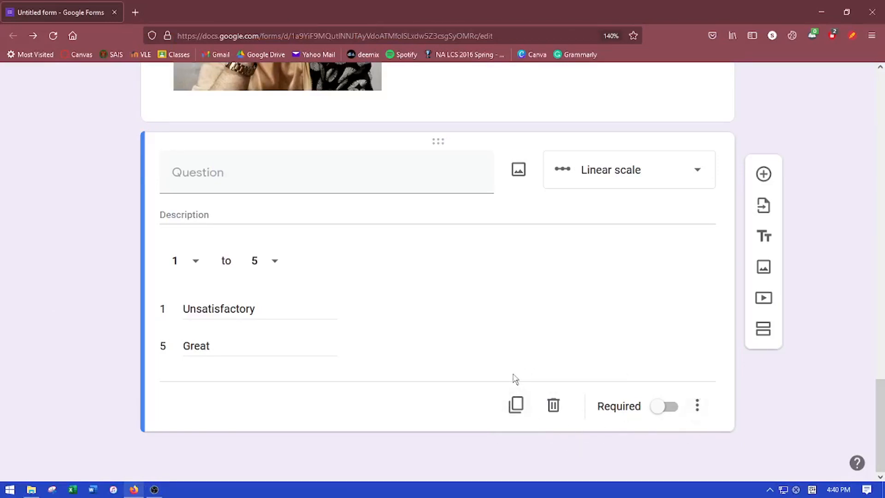
left_click(516, 408)
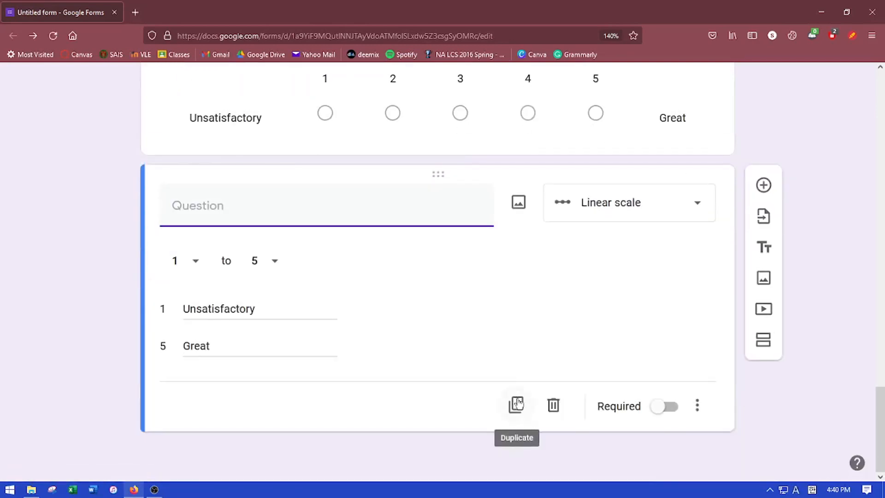
left_click(553, 406)
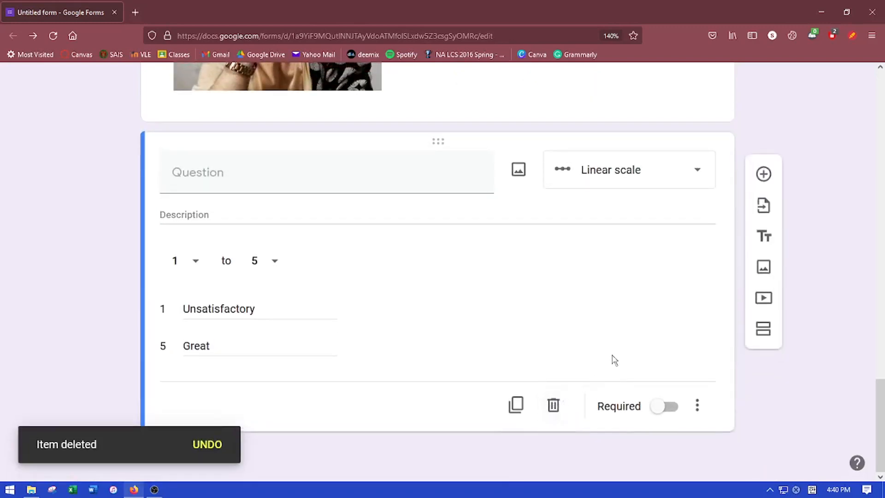
left_click(663, 408)
left_click(663, 408)
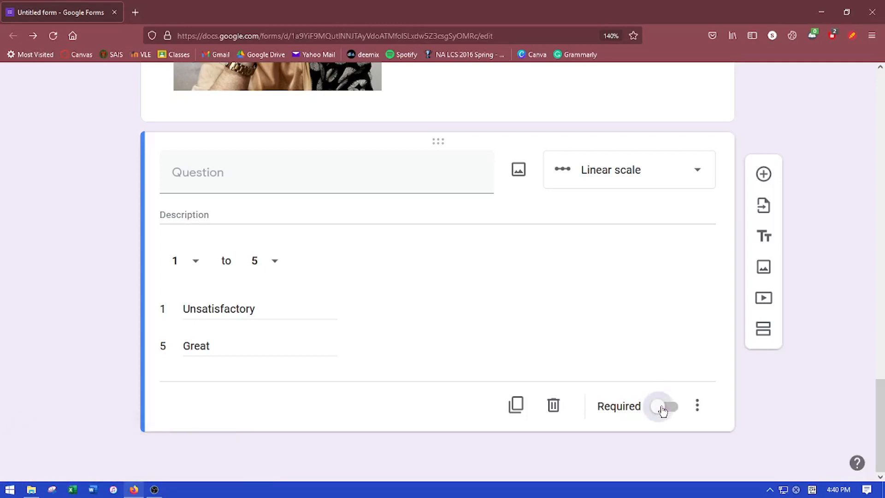
left_click(662, 409)
left_click(663, 408)
Show a description field on the rating question, then bring up the Customize Theme options
left_click(698, 407)
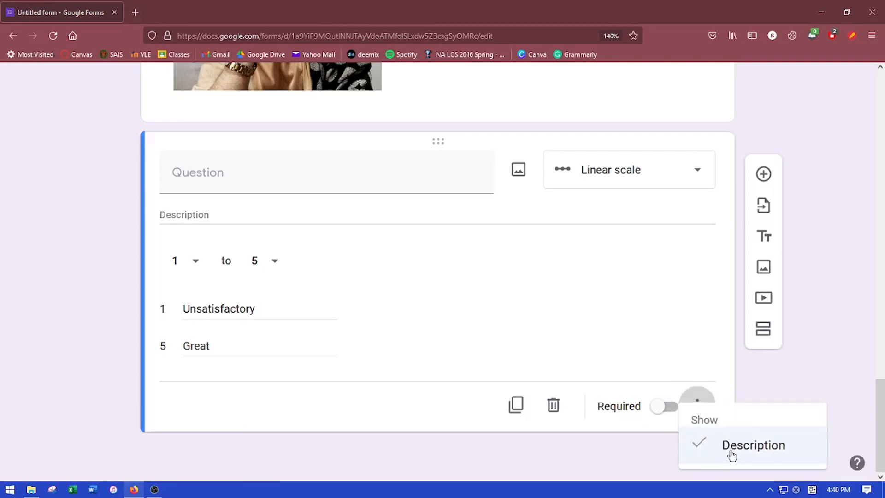
left_click(732, 454)
left_click(701, 406)
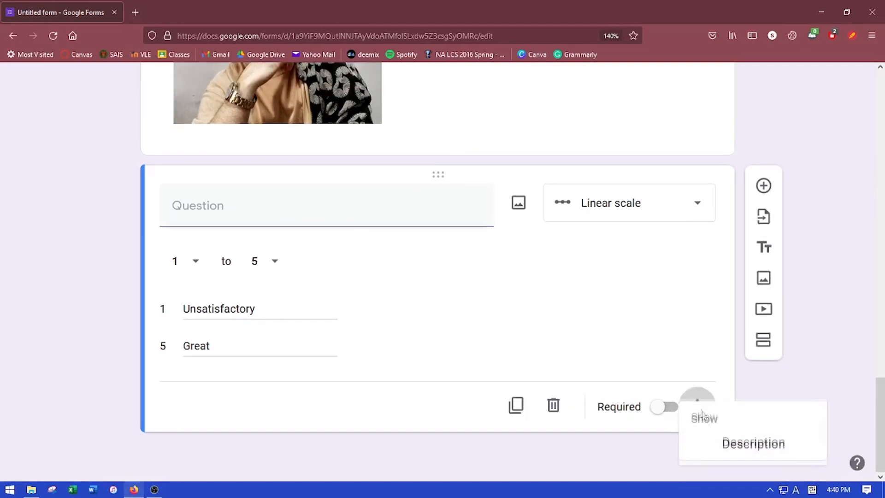
left_click(725, 446)
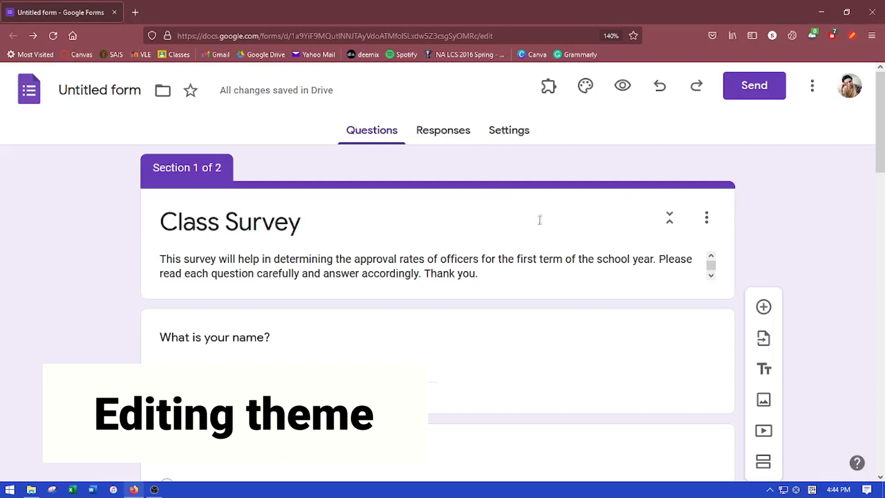
left_click(582, 92)
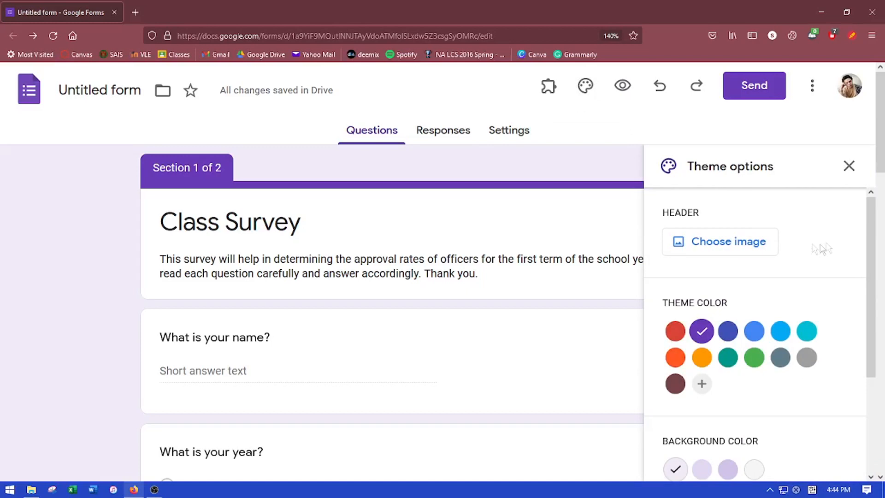
mouse_move(869, 219)
left_mouse_down()
mouse_move(872, 315)
mouse_move(880, 277)
mouse_move(874, 206)
left_mouse_up()
Set the header to the Work and School photo of an open book with heart-folded pages
left_click(718, 250)
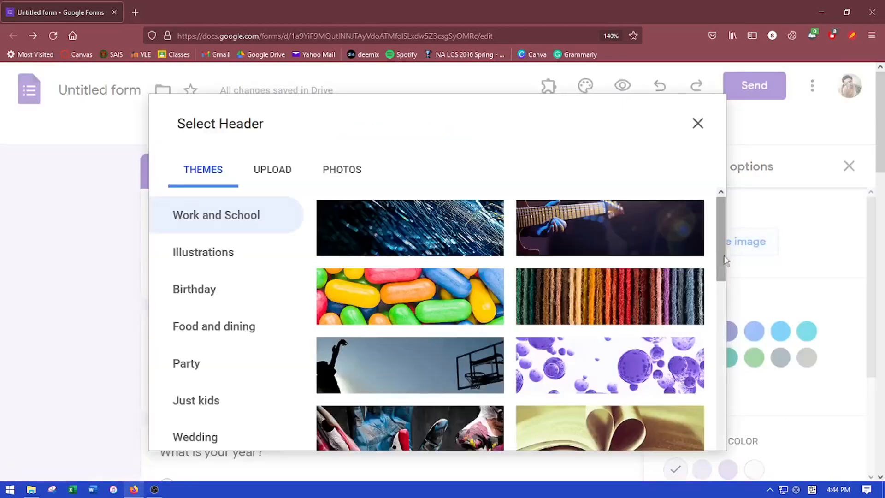
scroll(512, 316, "down", 3)
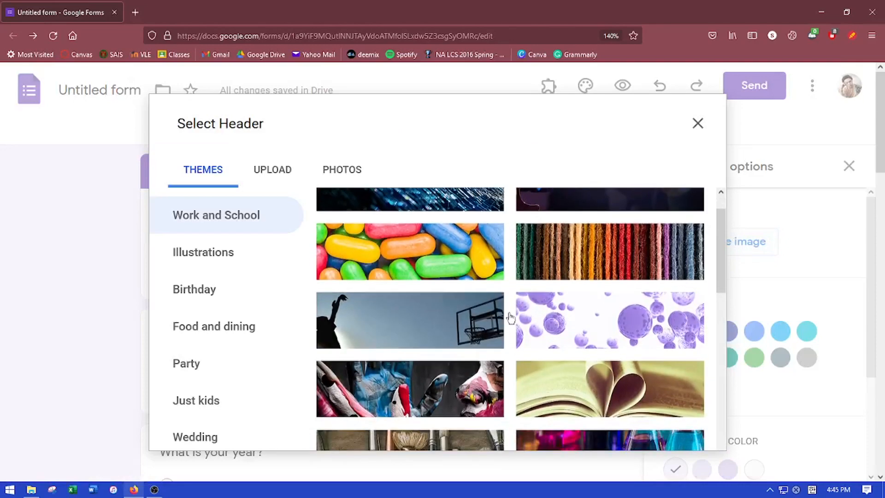
scroll(512, 317, "down", 1)
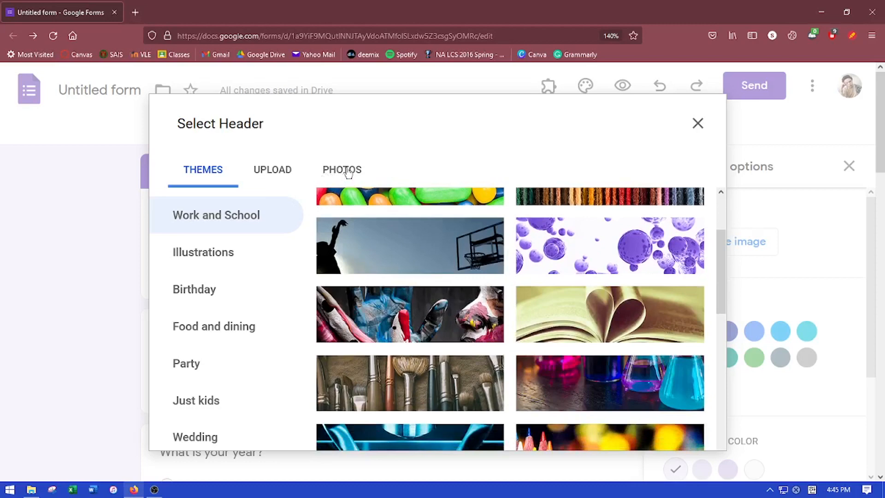
left_click(576, 310)
left_click(685, 430)
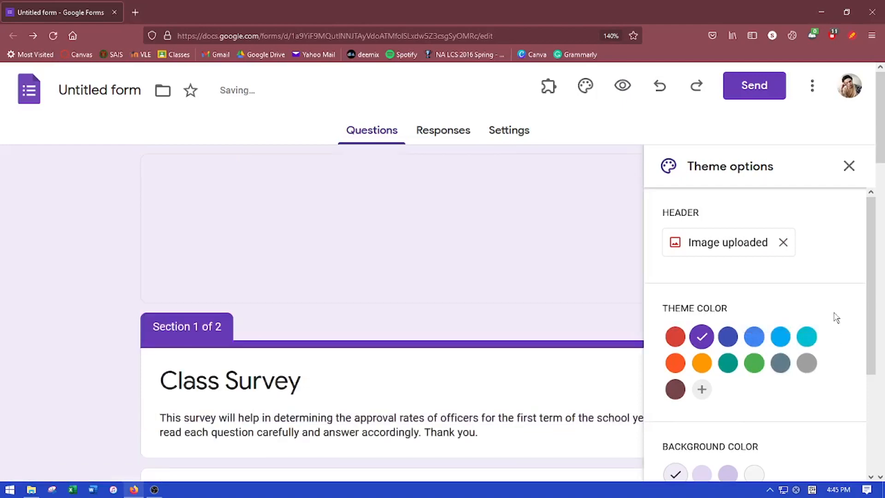
Set the theme colour to dark maroon #754549
scroll(835, 317, "down", 3)
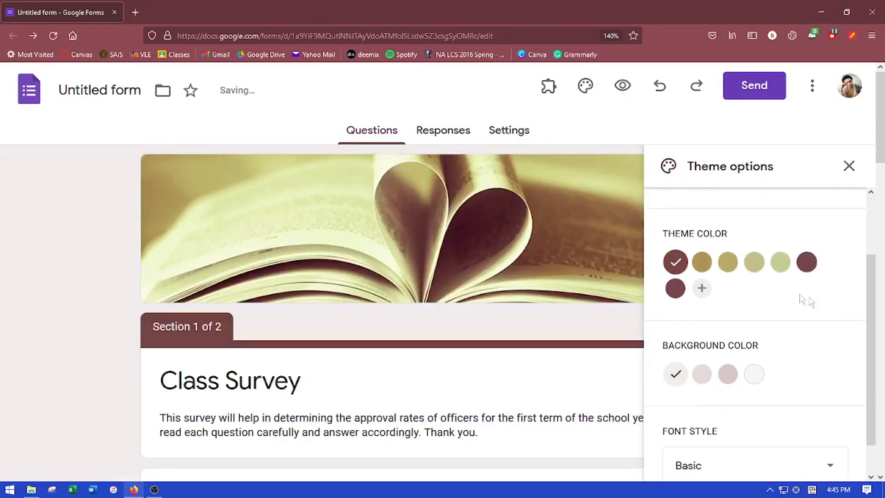
left_click(703, 265)
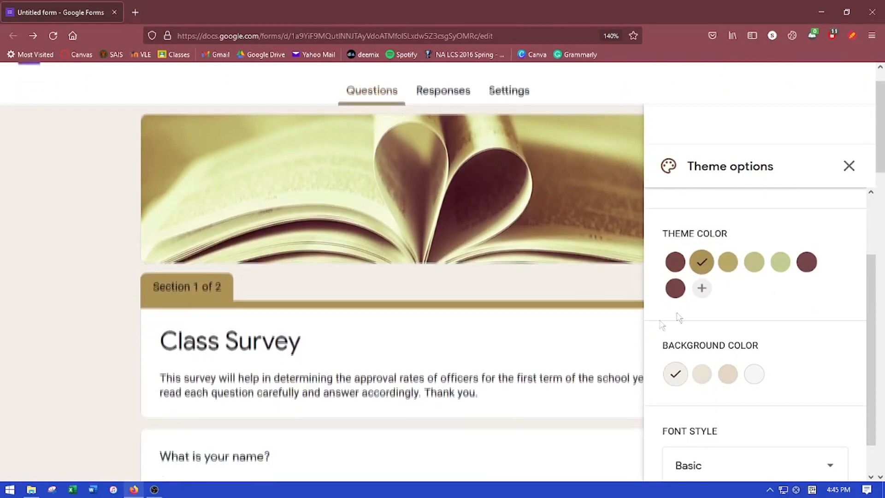
left_click(730, 262)
left_click(755, 262)
left_click(780, 262)
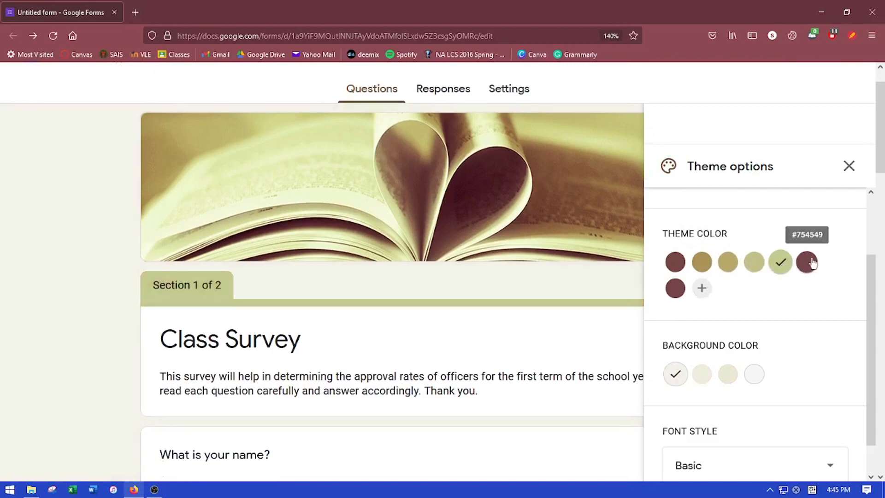
left_click(807, 262)
Choose the Formal font style and close the theme options
scroll(848, 292, "down", 2)
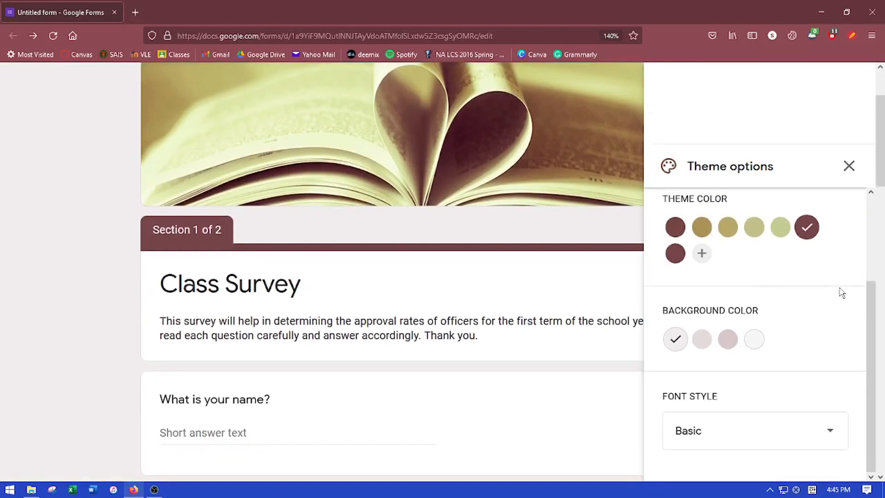
left_click(750, 429)
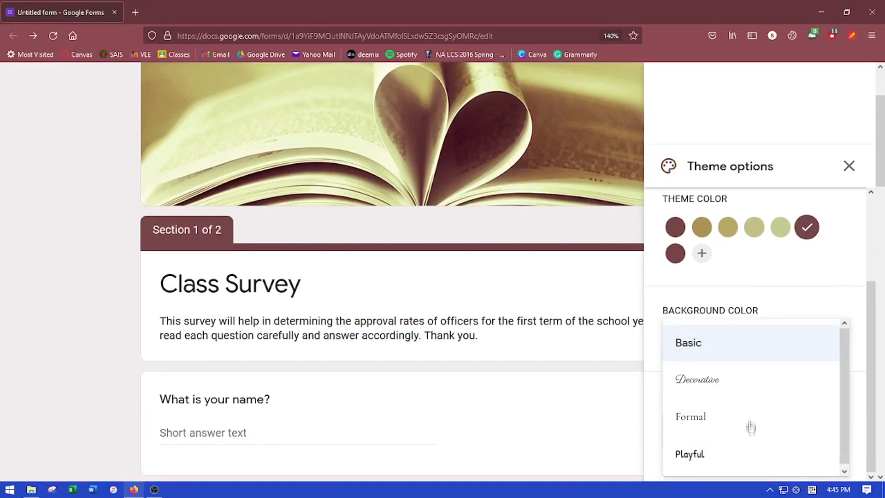
left_click(730, 414)
left_click(713, 434)
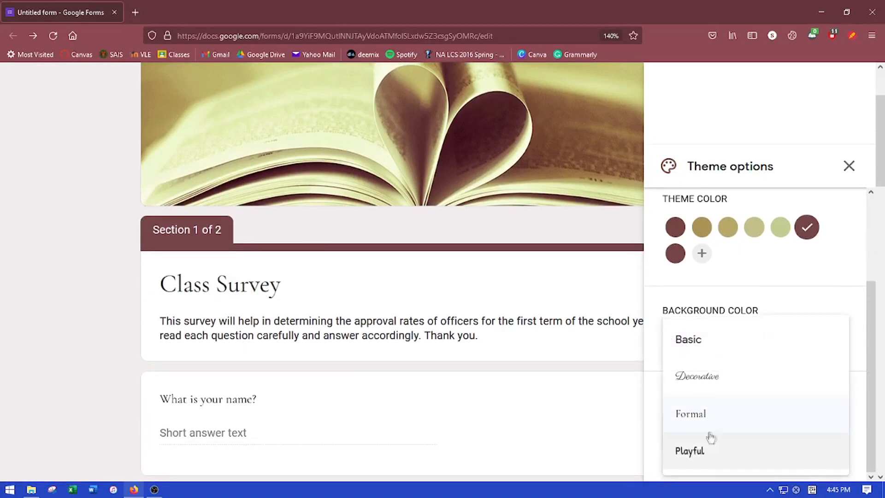
left_click(707, 453)
left_click(725, 437)
left_click(713, 412)
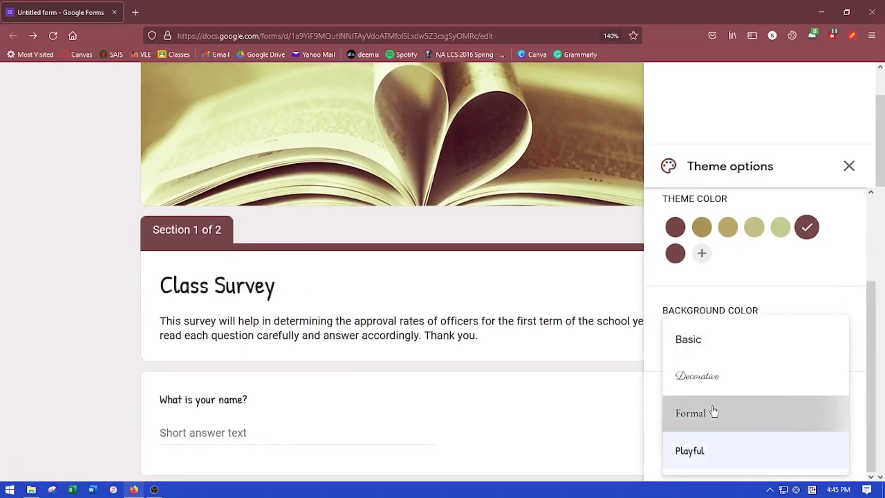
left_click(849, 166)
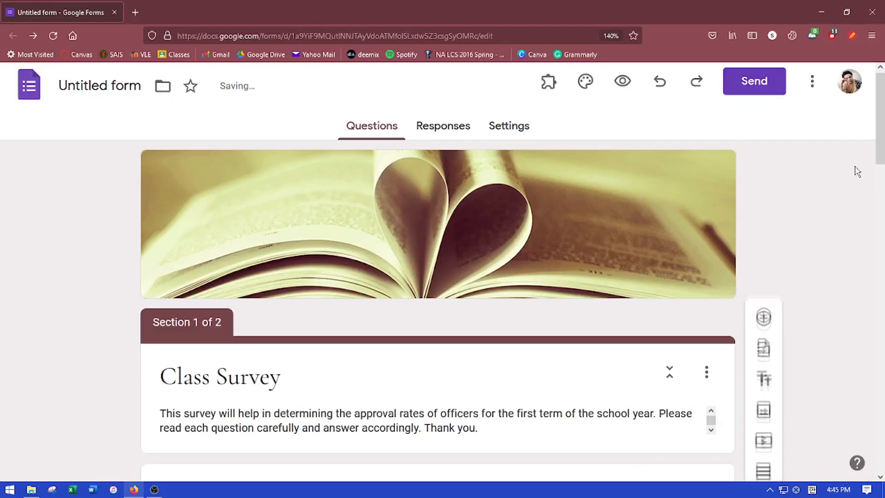
scroll(832, 205, "down", 3)
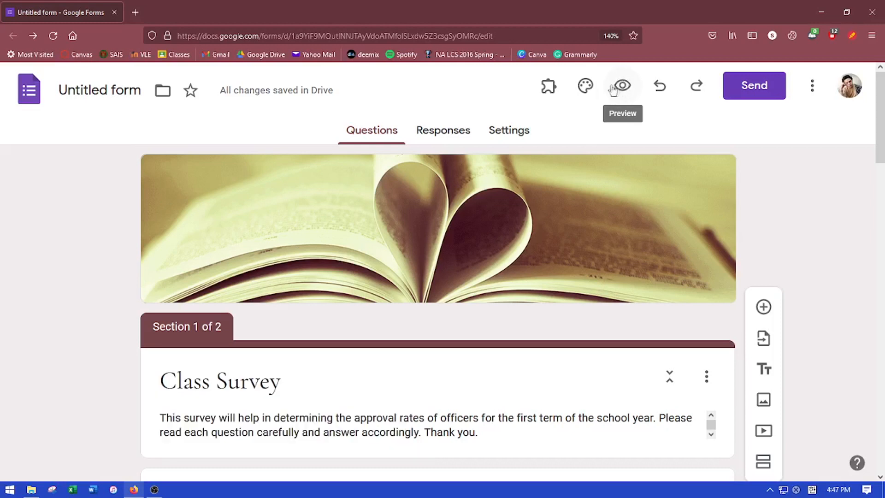
In the live form, fill in the name and answer the year question with Other: Graduate
left_click(630, 89)
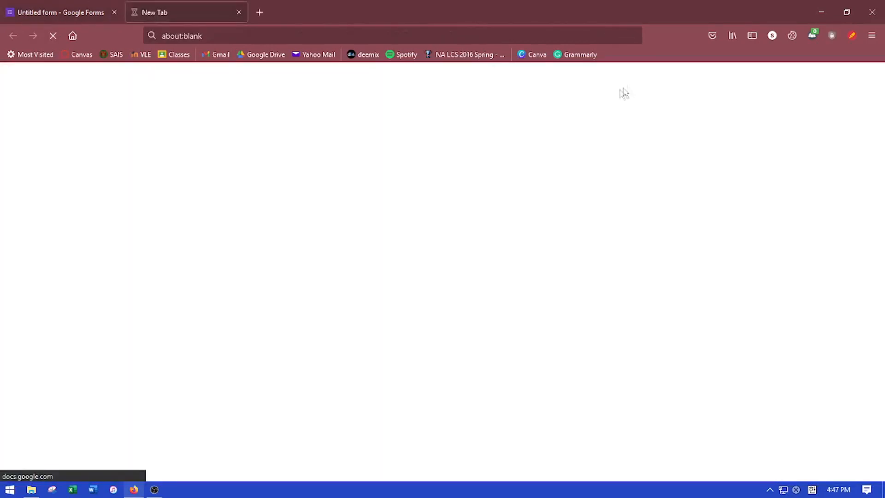
scroll(396, 341, "down", 2)
scroll(380, 325, "down", 2)
left_click(274, 258)
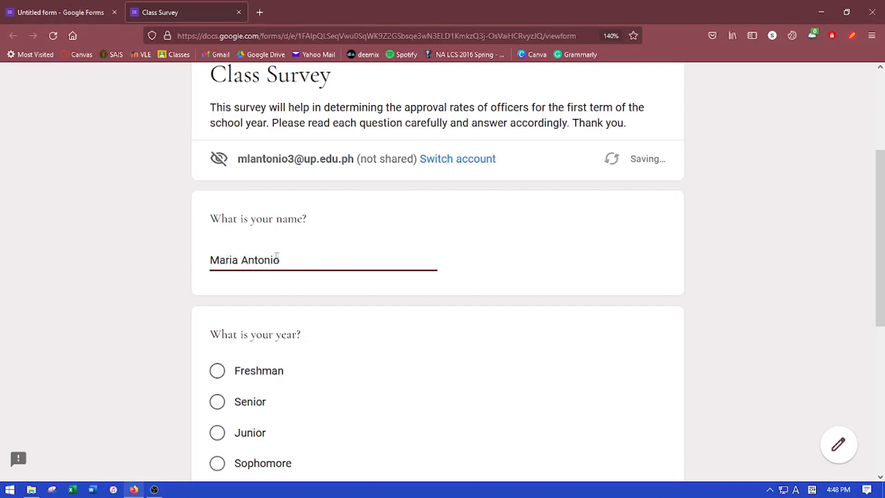
scroll(275, 256, "down", 3)
left_click(323, 343)
type("Graduate")
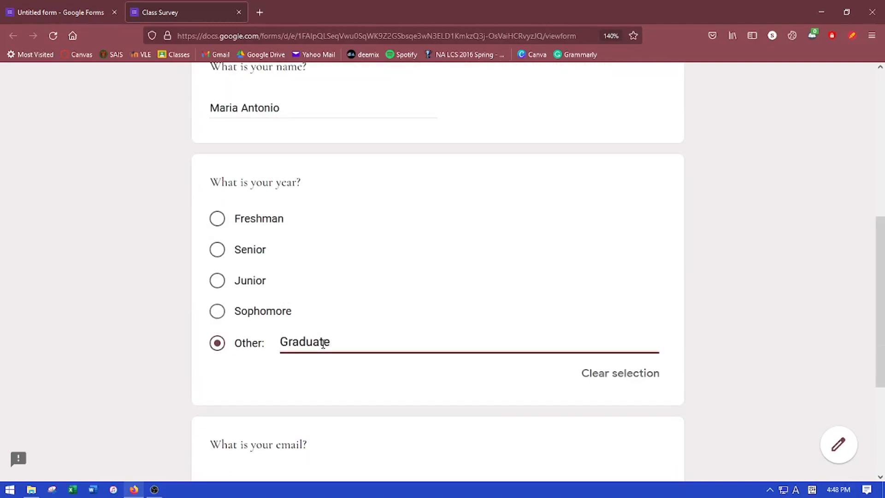
scroll(323, 345, "down", 4)
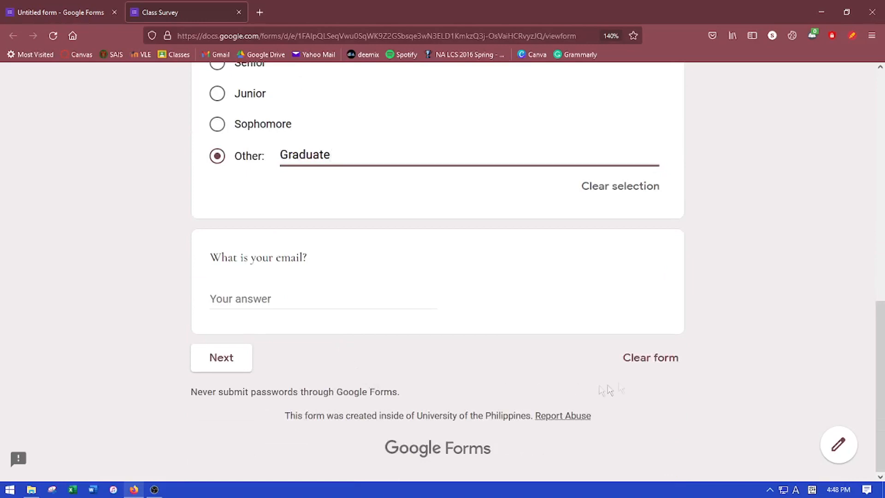
Continue to the next section, rate the performance 4, and submit the response
left_click(223, 364)
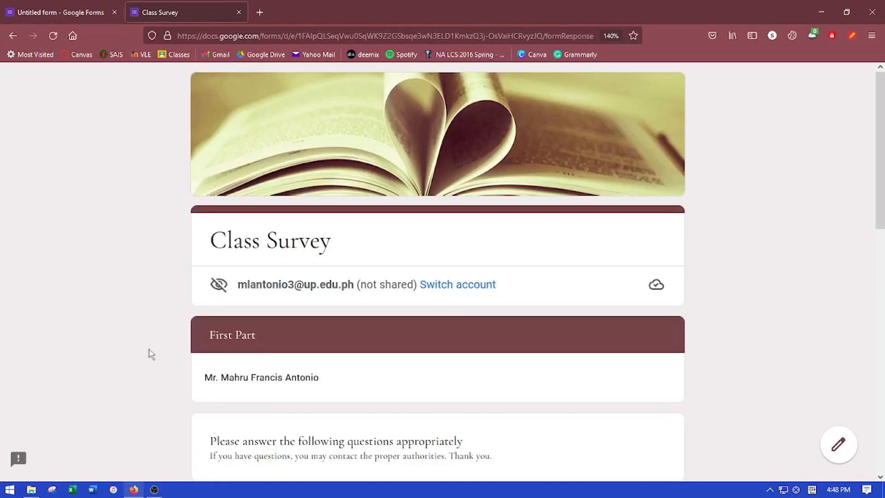
scroll(152, 346, "down", 5)
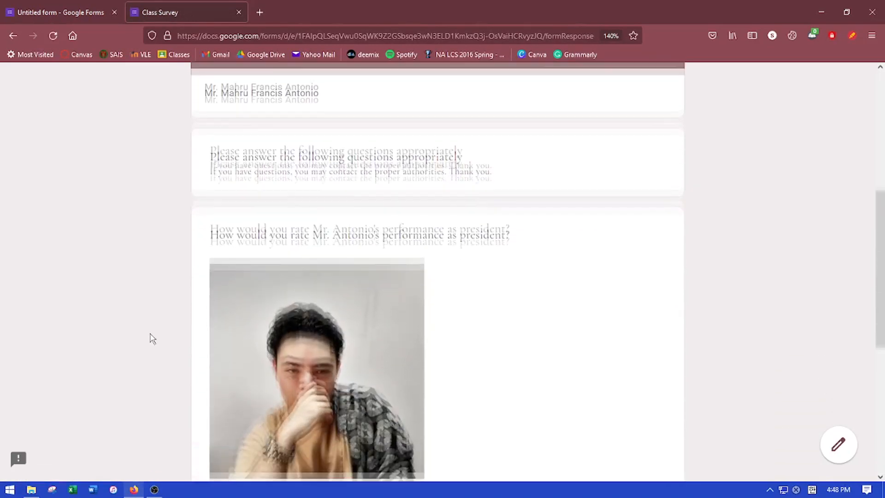
left_click(514, 393)
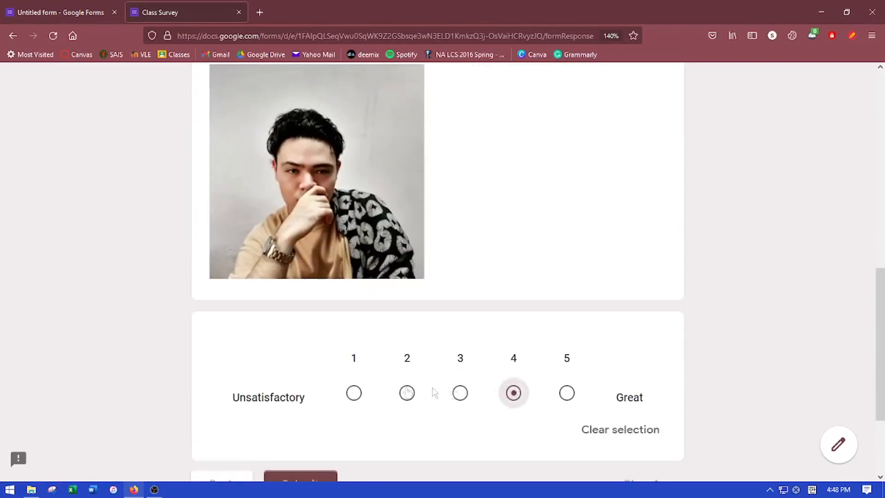
scroll(433, 393, "down", 2)
left_click(307, 409)
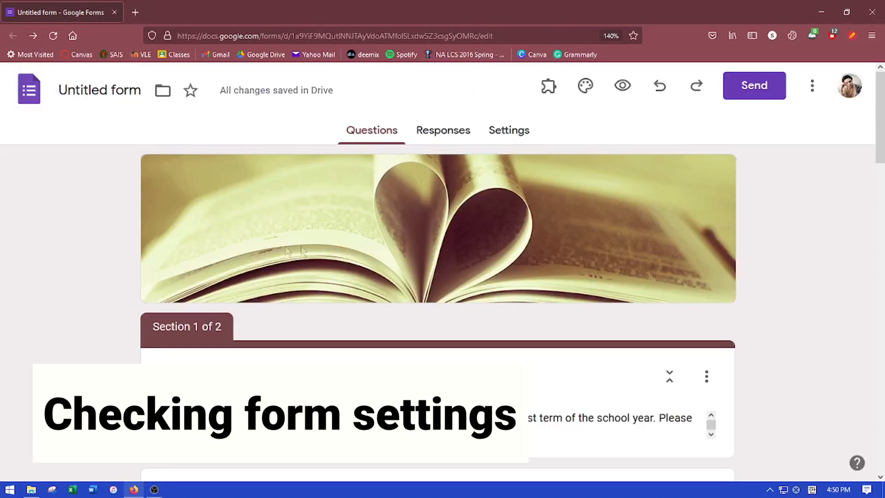
In Settings, switch Make this a quiz on and back off, keeping an ordinary form
left_click(507, 134)
scroll(492, 187, "down", 2)
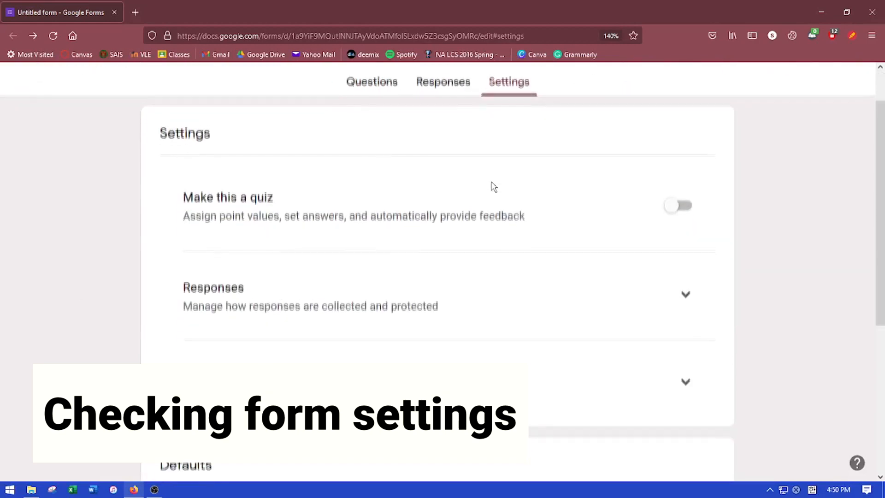
scroll(492, 187, "down", 2)
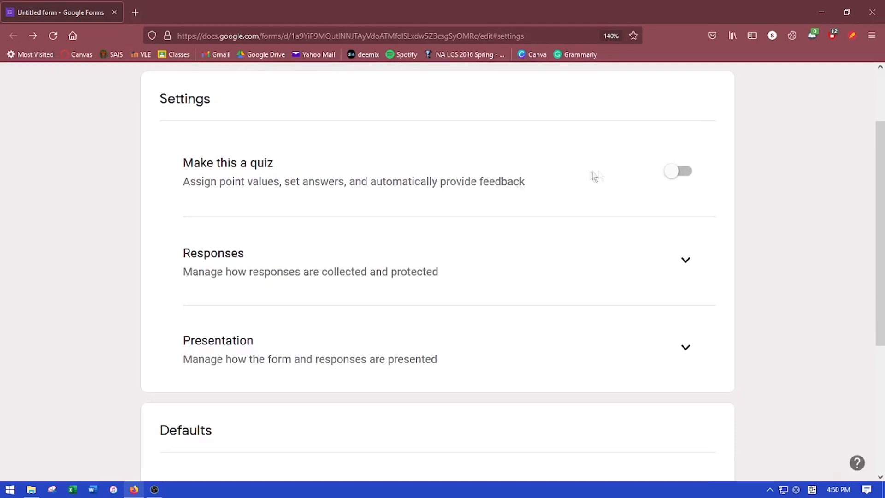
left_click(680, 173)
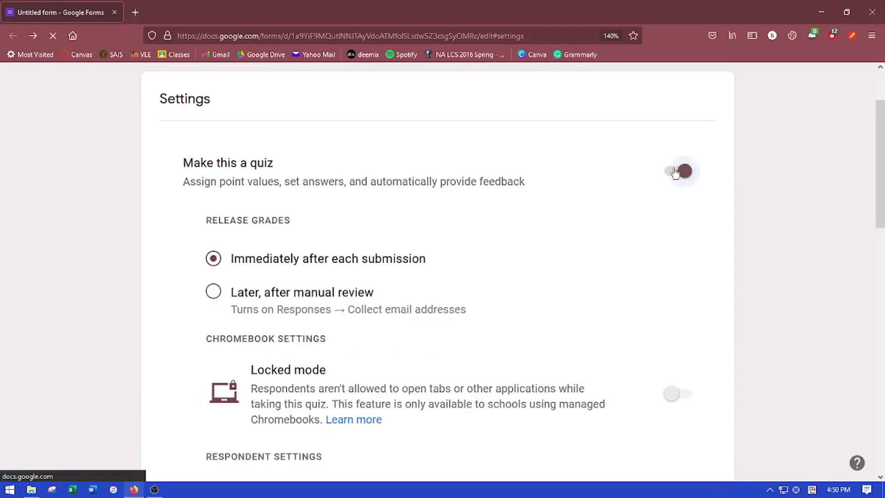
scroll(624, 183, "down", 2)
scroll(624, 183, "down", 4)
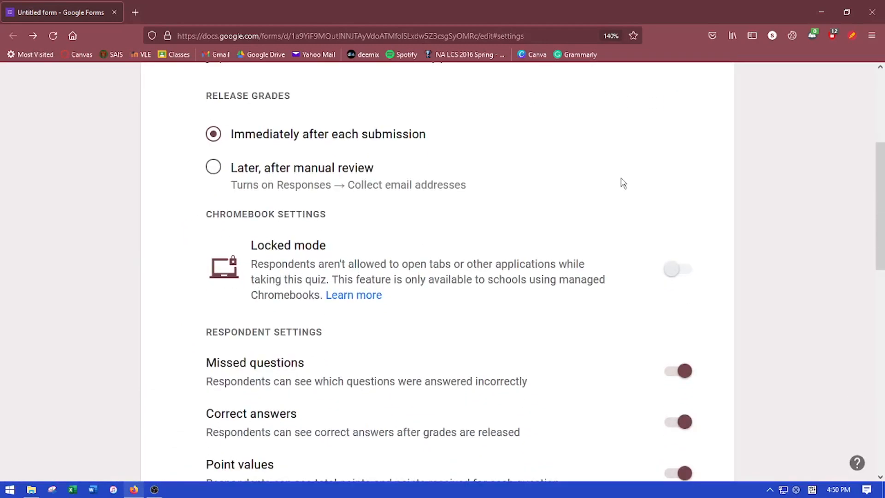
scroll(624, 183, "down", 1)
scroll(623, 182, "up", 4)
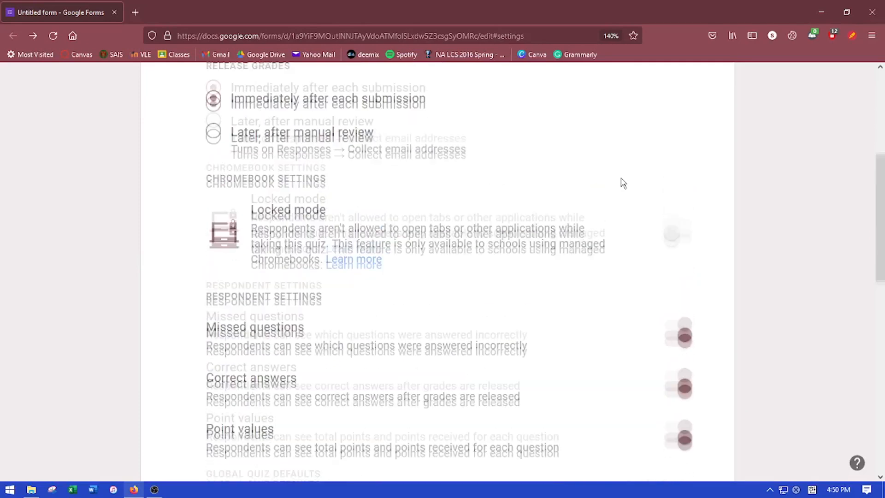
left_click(684, 104)
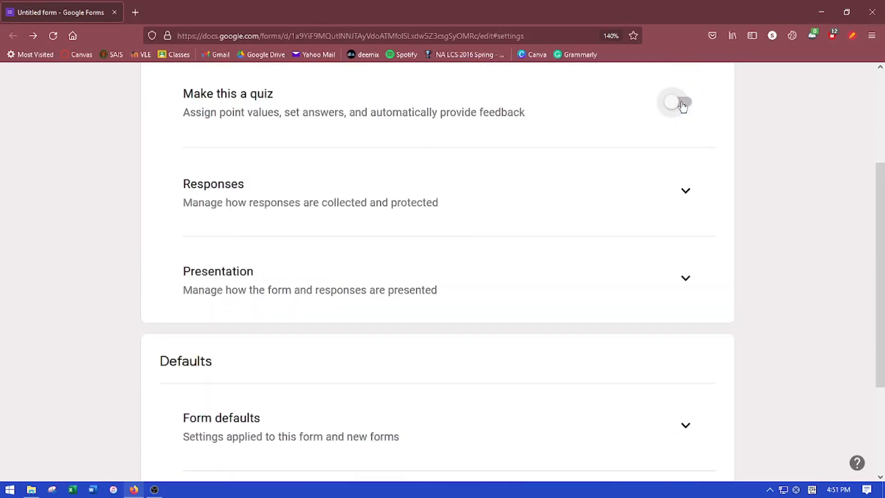
Turn on email collection, copies When requested, response editing, and the 1-response limit
left_click(685, 190)
scroll(638, 191, "down", 2)
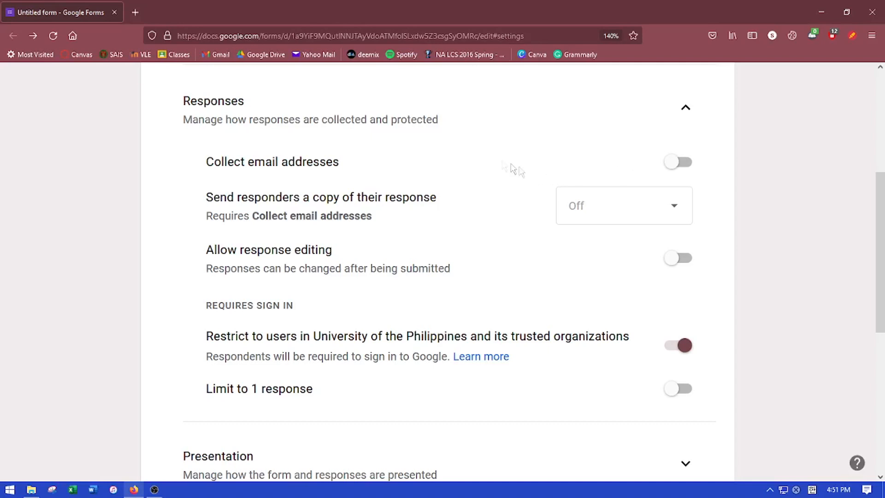
left_click(679, 173)
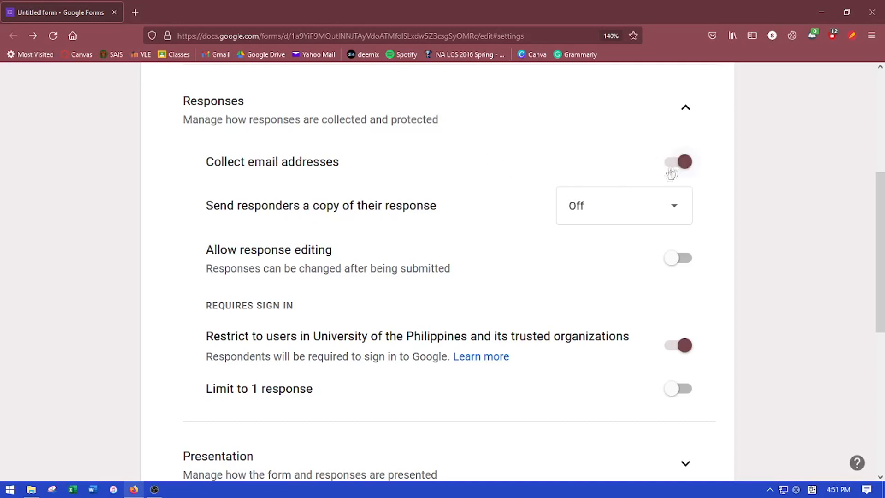
left_click(619, 215)
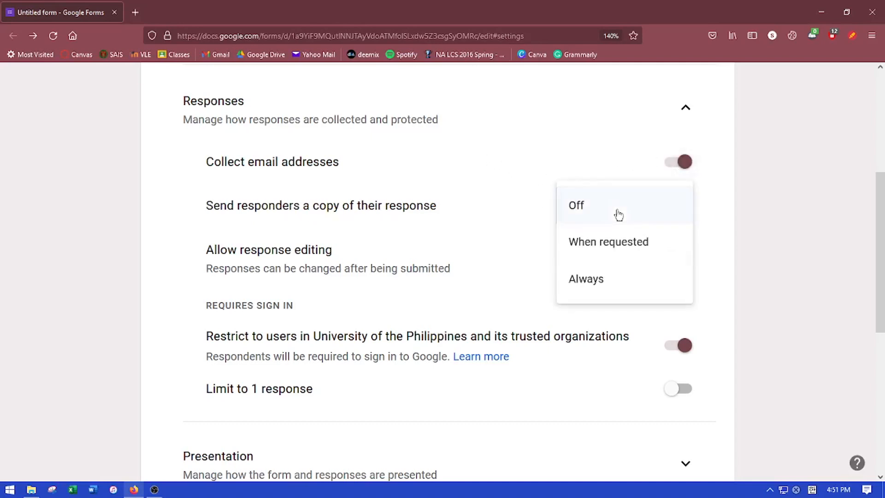
left_click(634, 244)
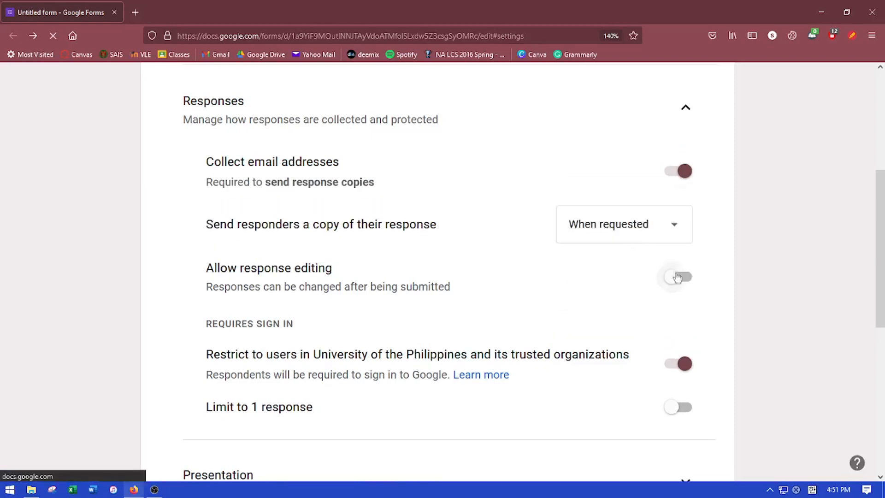
left_click(683, 282)
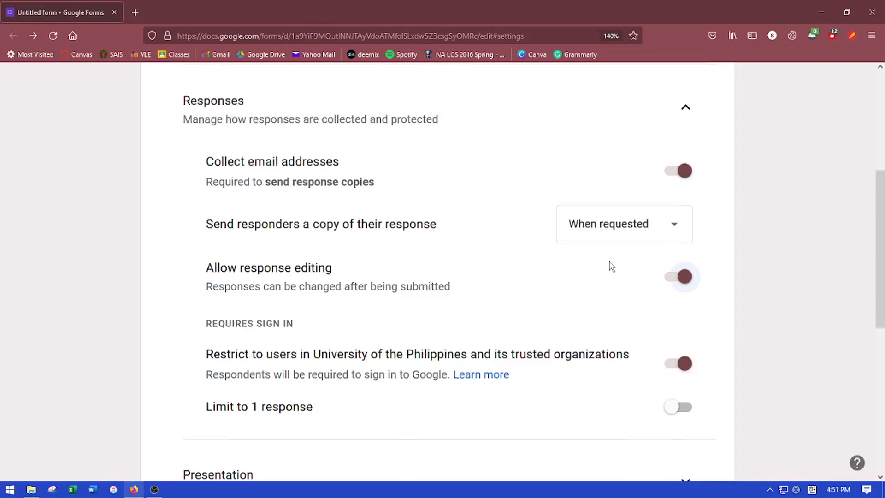
scroll(612, 267, "down", 2)
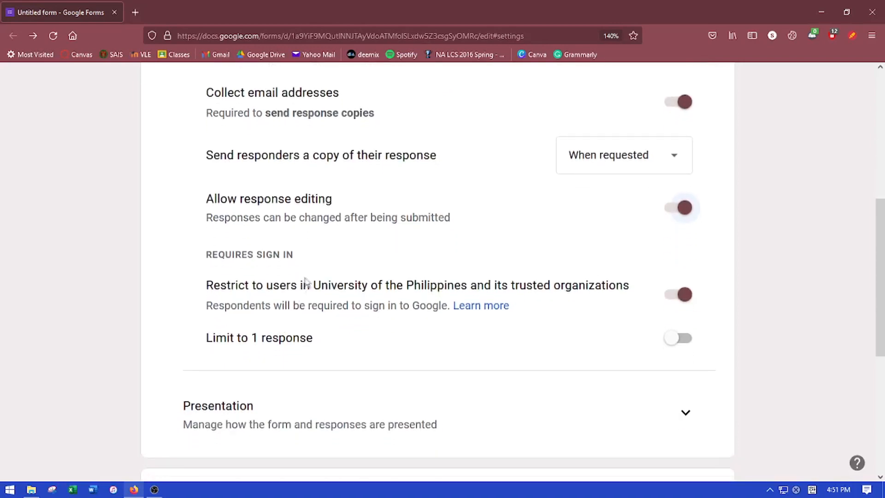
left_click(669, 345)
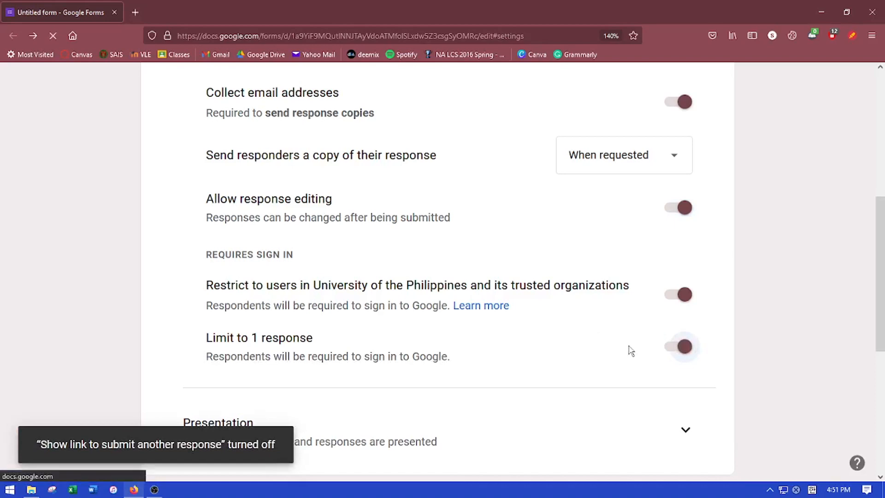
scroll(625, 349, "down", 2)
scroll(624, 348, "down", 3)
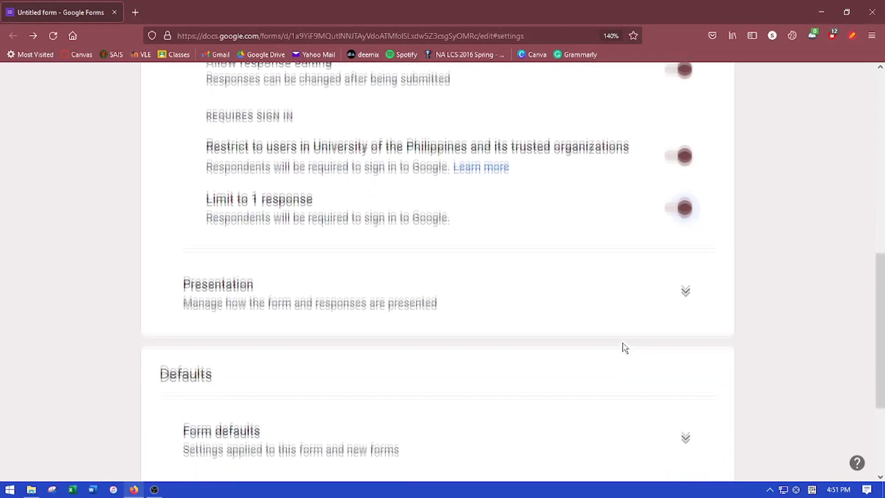
Turn on Show progress bar under Presentation, leaving Shuffle question order off
left_click(686, 224)
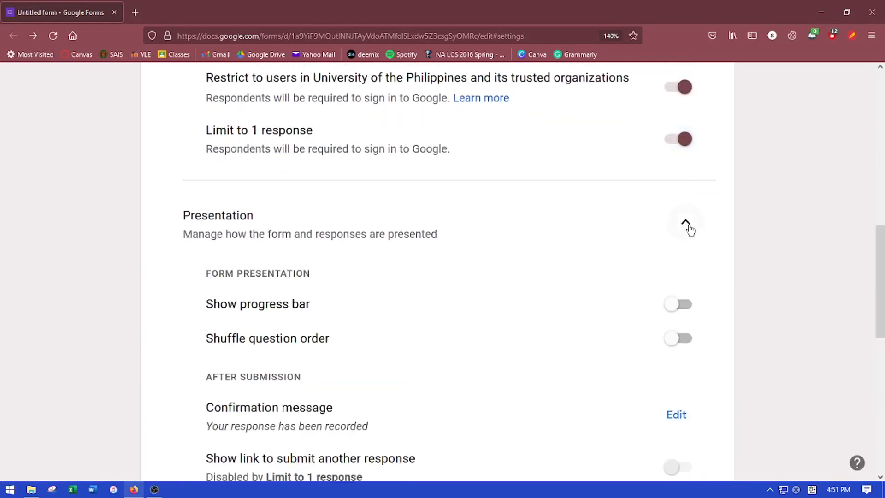
scroll(664, 231, "down", 2)
scroll(662, 223, "down", 2)
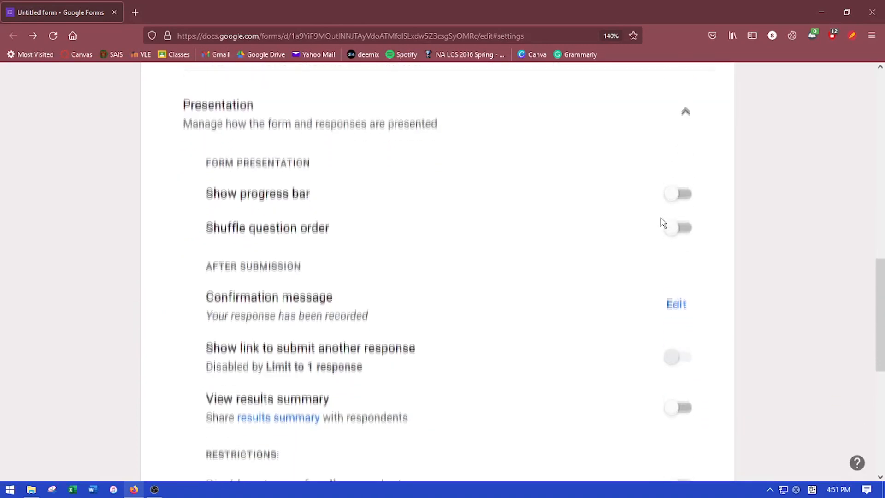
left_click(686, 140)
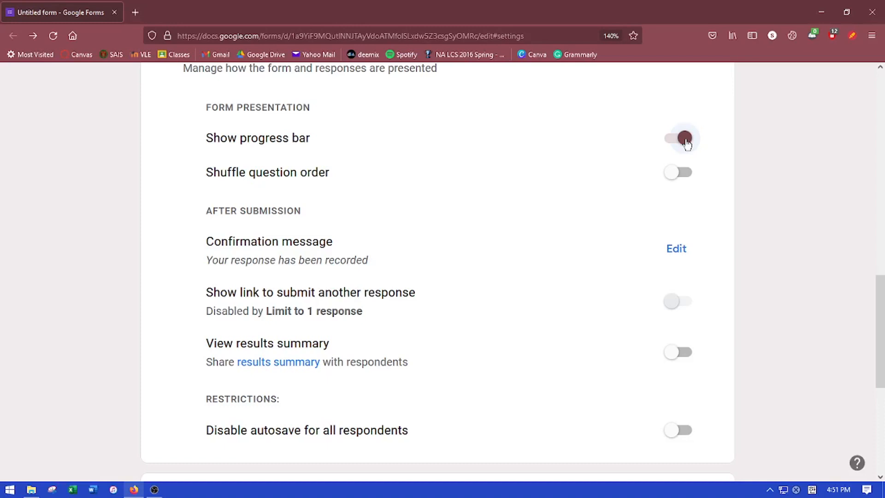
left_click(678, 178)
left_click(681, 180)
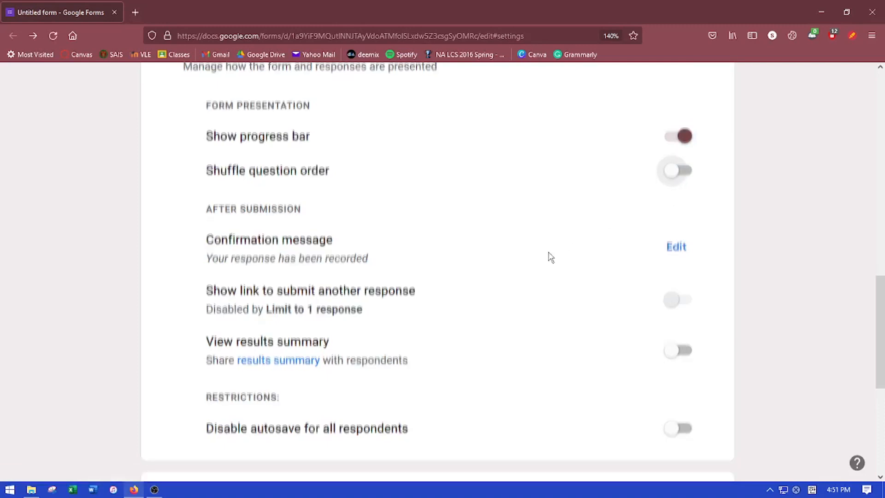
scroll(545, 243, "down", 3)
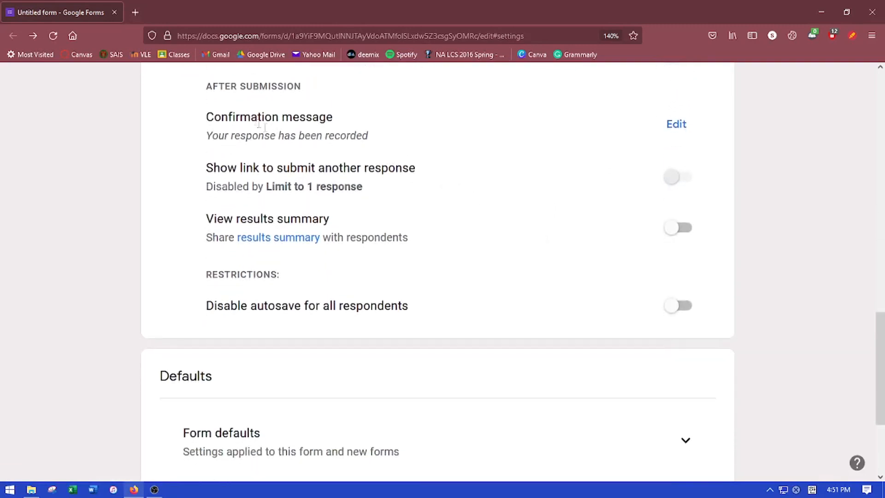
Turn on Make questions required by default and Collect email addresses by default
scroll(284, 299, "down", 1)
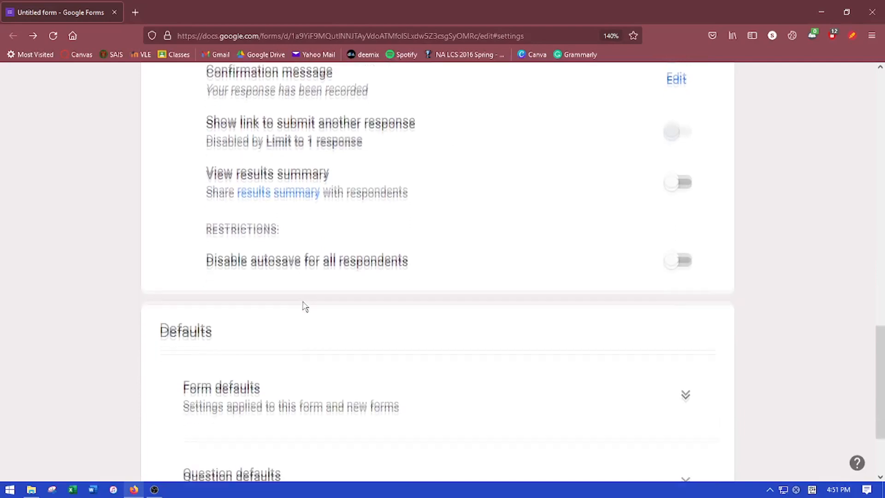
scroll(302, 302, "down", 2)
left_click(688, 292)
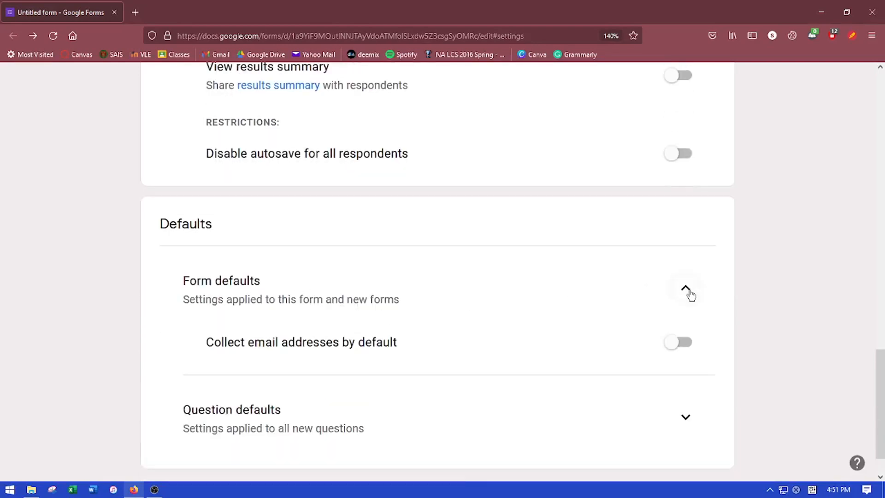
scroll(687, 288, "down", 1)
left_click(686, 372)
scroll(573, 326, "down", 1)
left_click(667, 388)
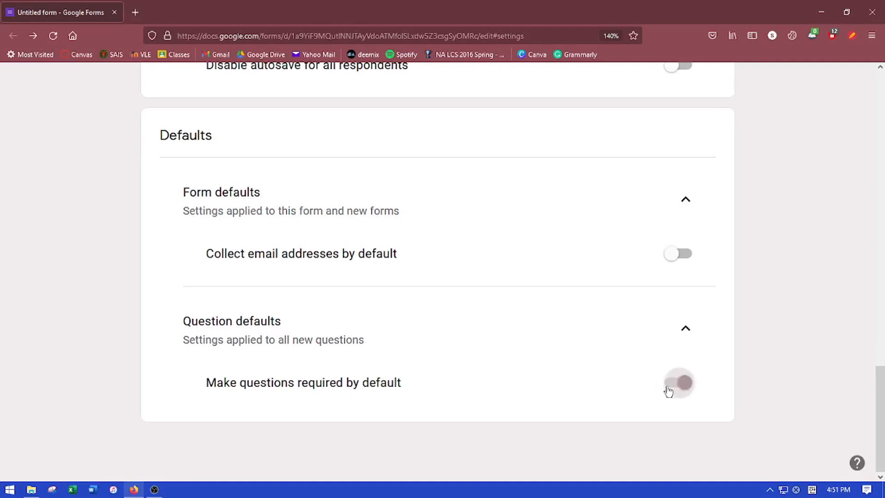
left_click(680, 254)
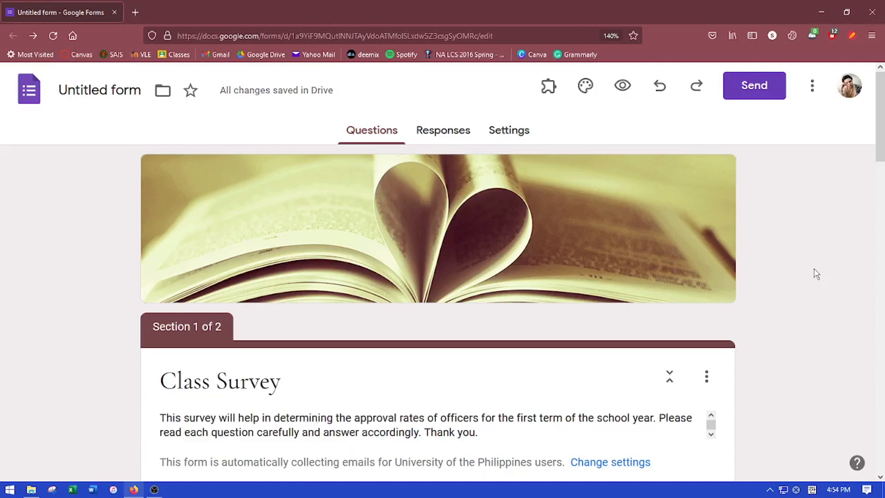
Start sending the form by email and add the suggested recipient address
left_click(755, 88)
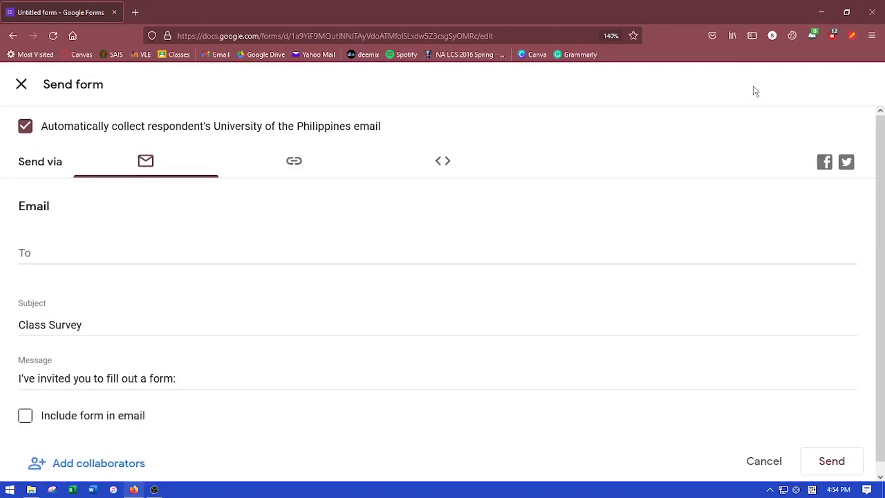
left_click(157, 161)
left_click(63, 251)
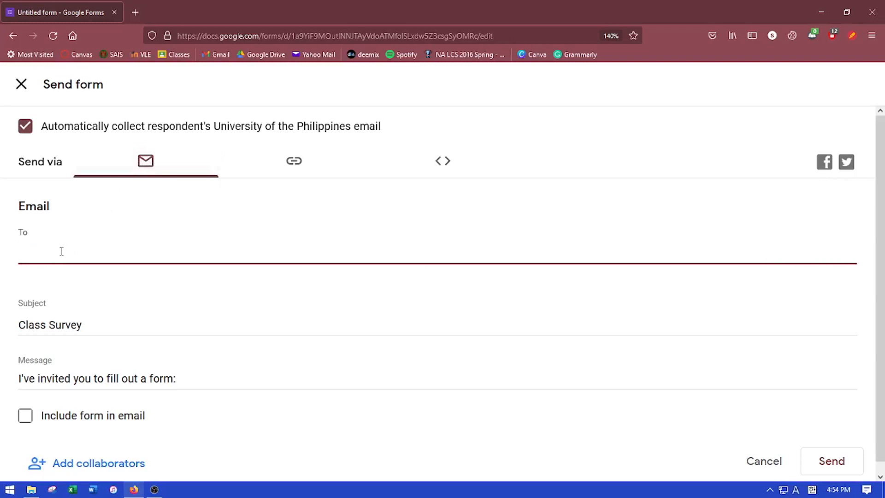
key("ctrl+v")
left_click(161, 285)
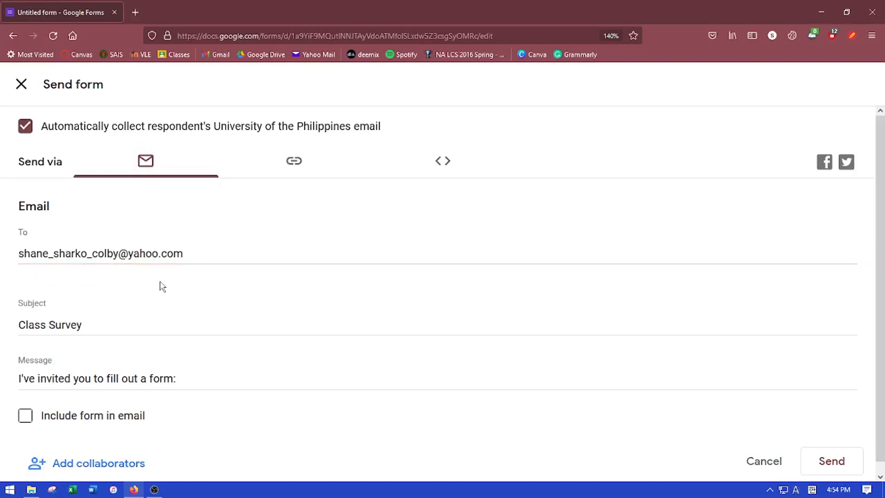
End the message with 'Please accomplish this form. Thank you!', leaving Include form in email unchecked
scroll(188, 305, "down", 1)
left_click(192, 369)
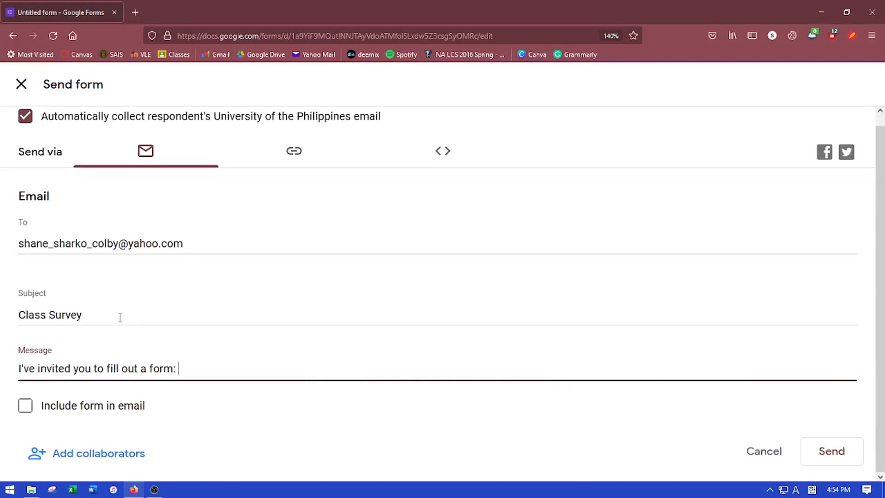
type("Please accomplish this")
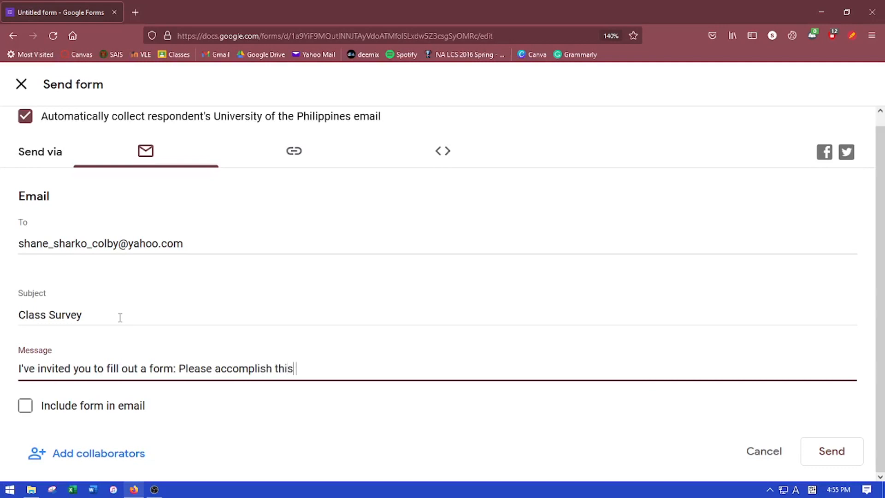
type(" form. Thank you!")
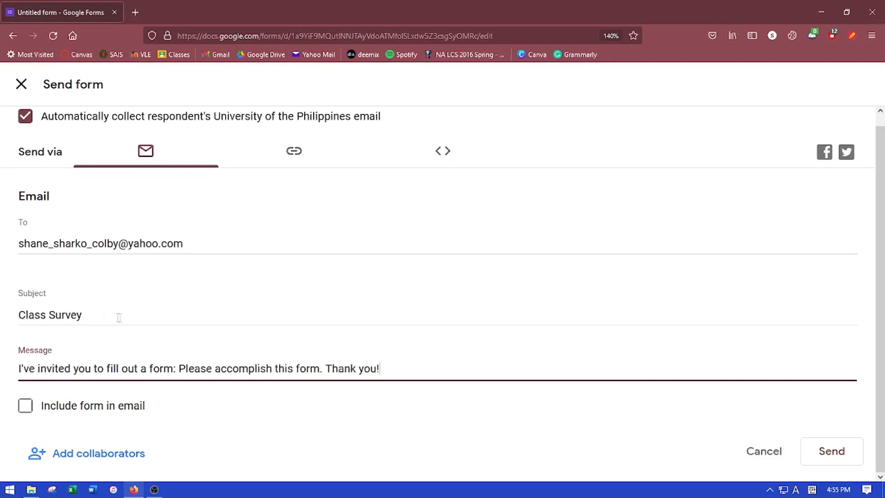
left_click(25, 405)
left_click(25, 405)
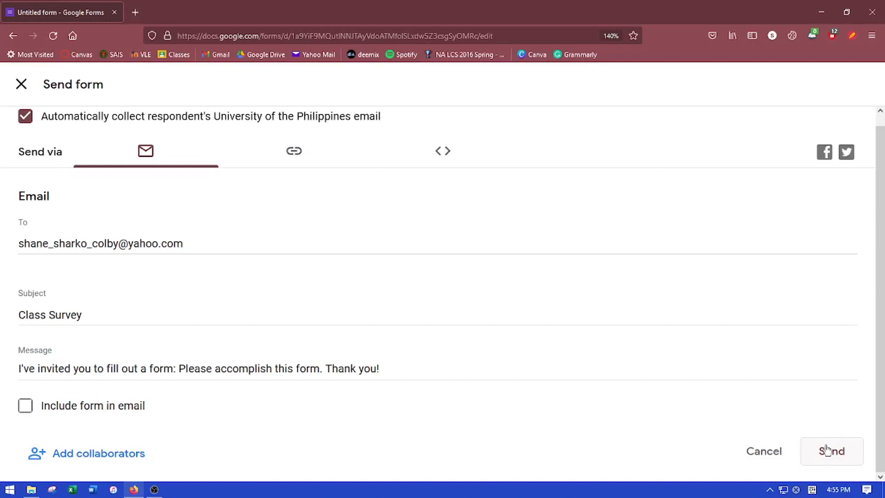
left_click(292, 153)
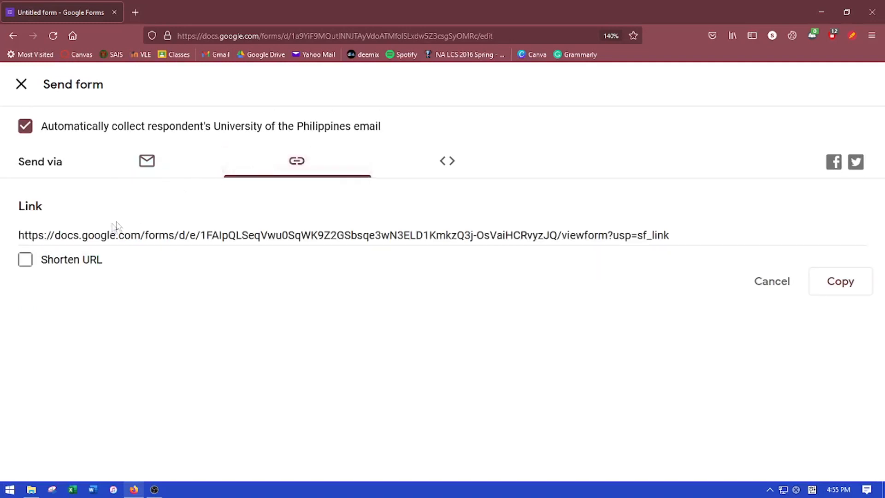
left_click(43, 232)
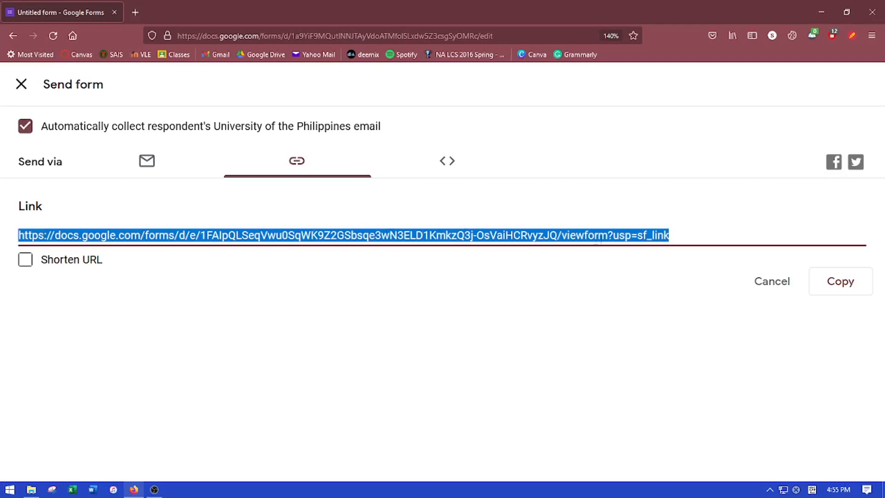
left_click(675, 240)
left_click(26, 260)
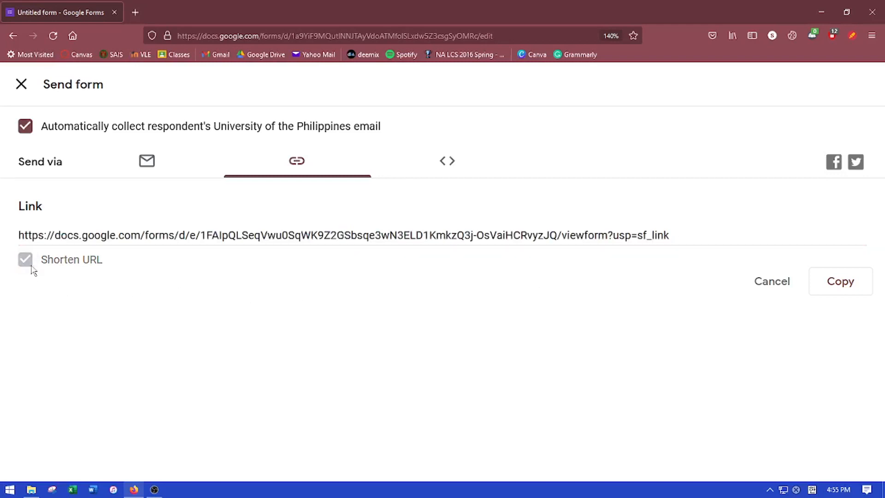
left_click(110, 300)
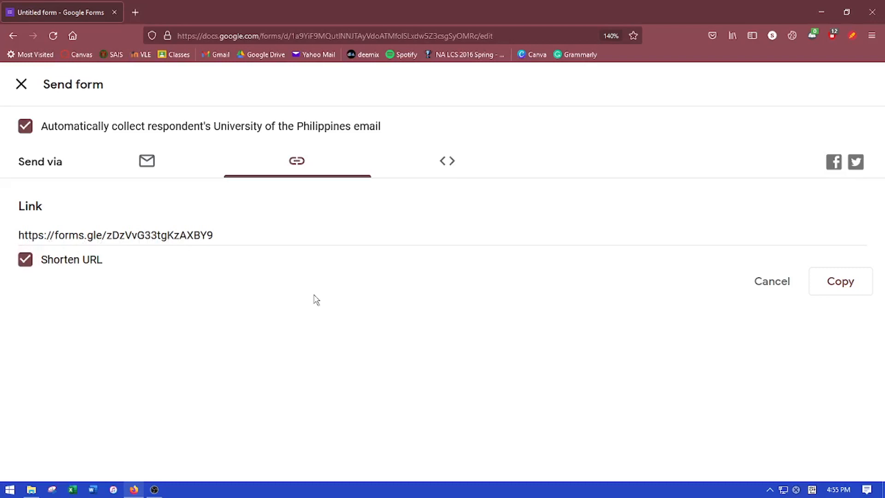
Copy the form's iframe embed HTML and close the Send form dialog
left_click(452, 165)
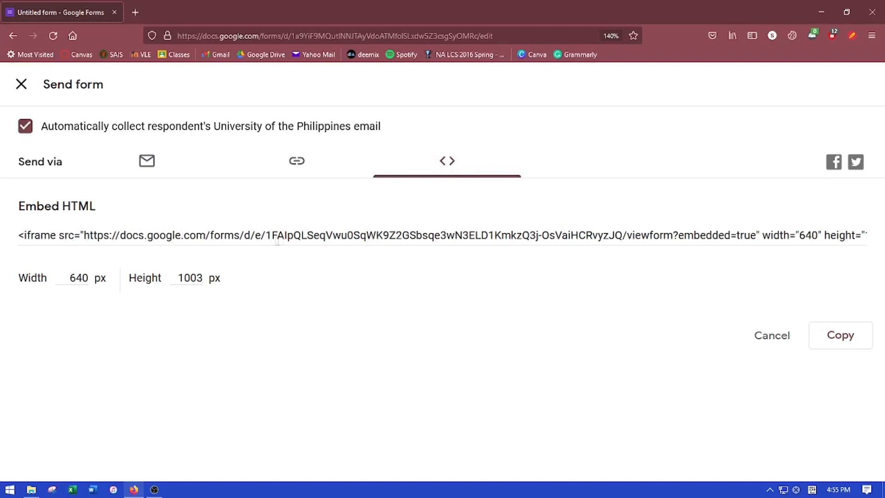
left_click(832, 336)
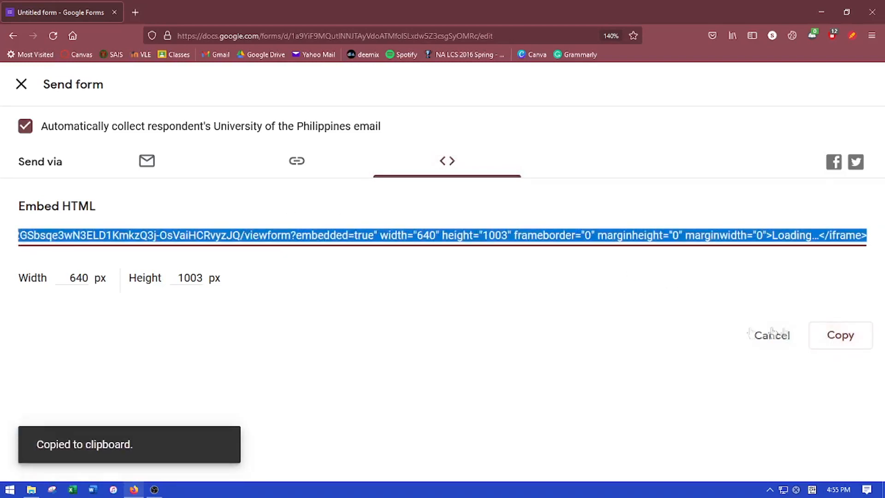
left_click(405, 278)
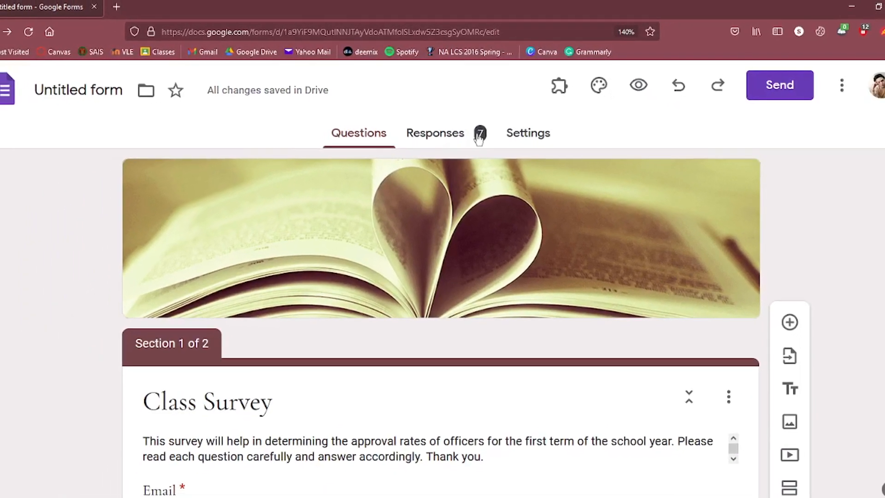
Review the 7 responses' Summary, then the per-question answers to 'What is your email?'
left_click(441, 134)
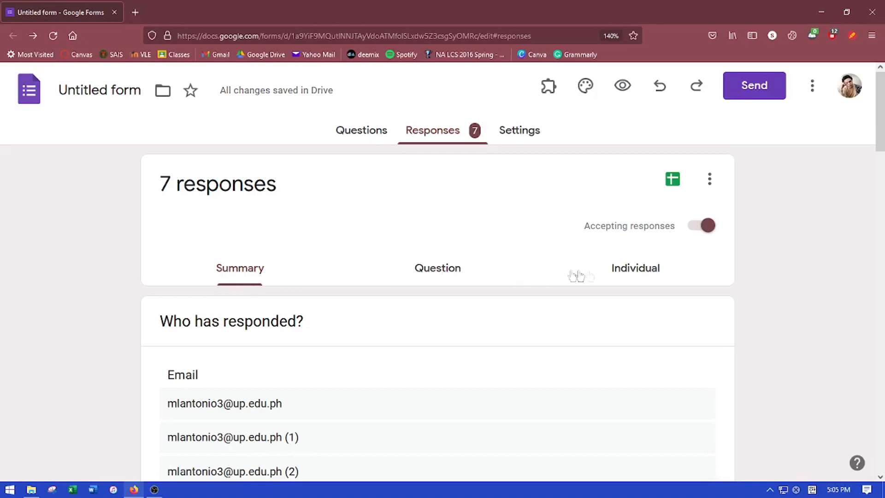
left_click(247, 269)
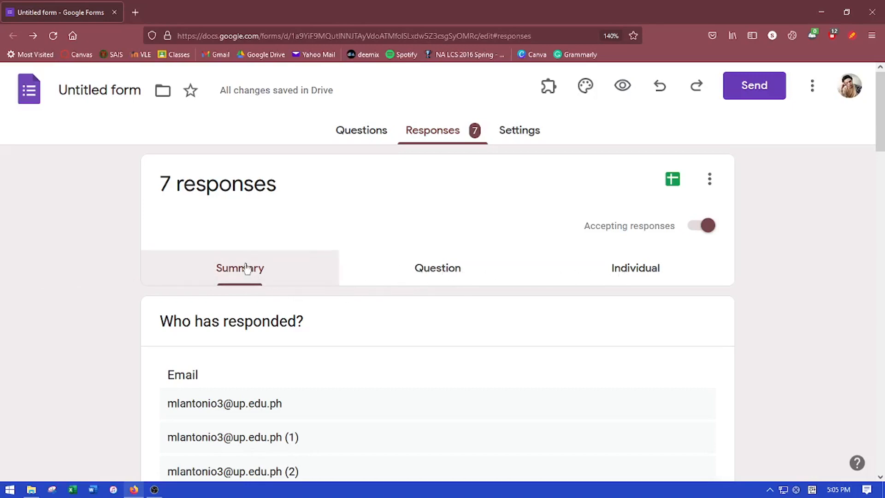
mouse_move(884, 119)
left_mouse_down()
mouse_move(884, 429)
mouse_move(882, 124)
left_mouse_up()
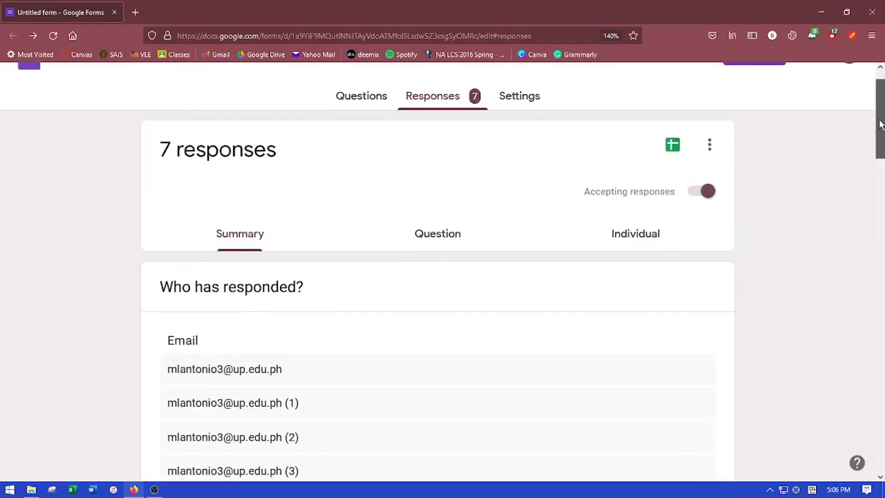
left_click(474, 239)
left_click_drag(884, 159, 881, 194)
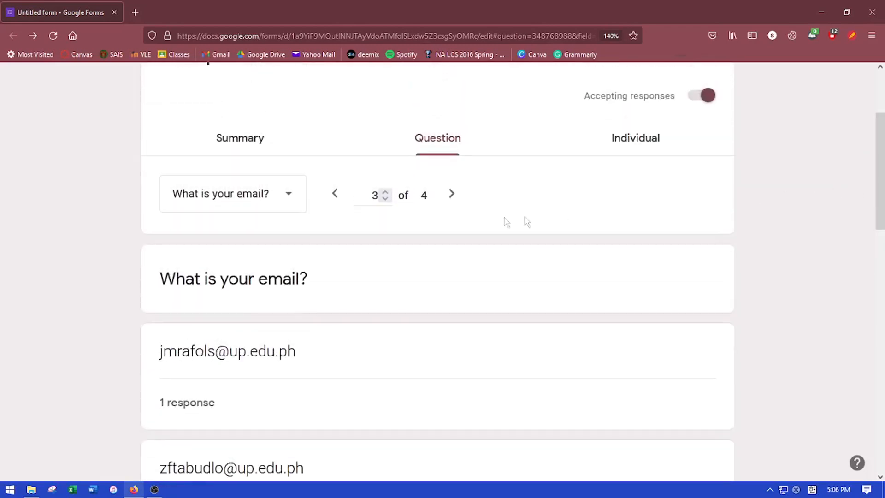
Show and scroll through the answers to 'What is your name?'
left_click(279, 198)
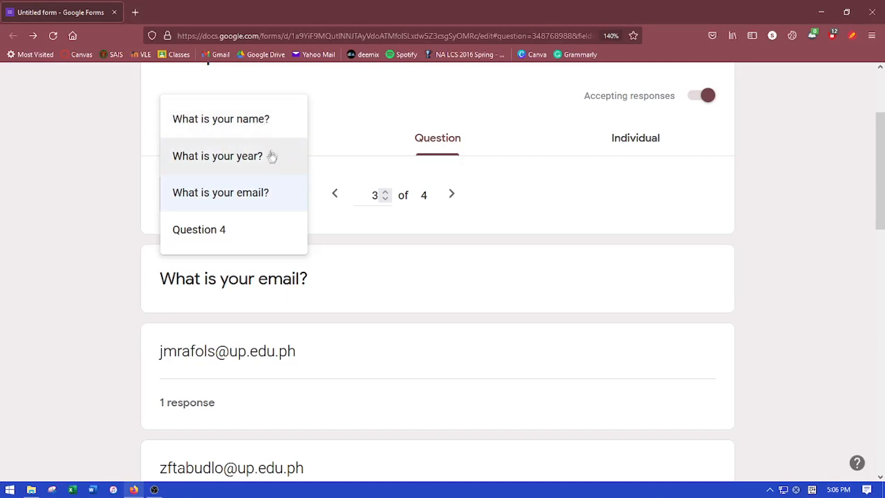
left_click(274, 124)
mouse_move(884, 164)
left_mouse_down()
mouse_move(884, 198)
mouse_move(884, 181)
left_mouse_up()
Switch to 'What is your year?' answers: Senior 3, Freshman, Junior, Sophomore, Graduate 1 each
left_click(276, 117)
left_click(280, 155)
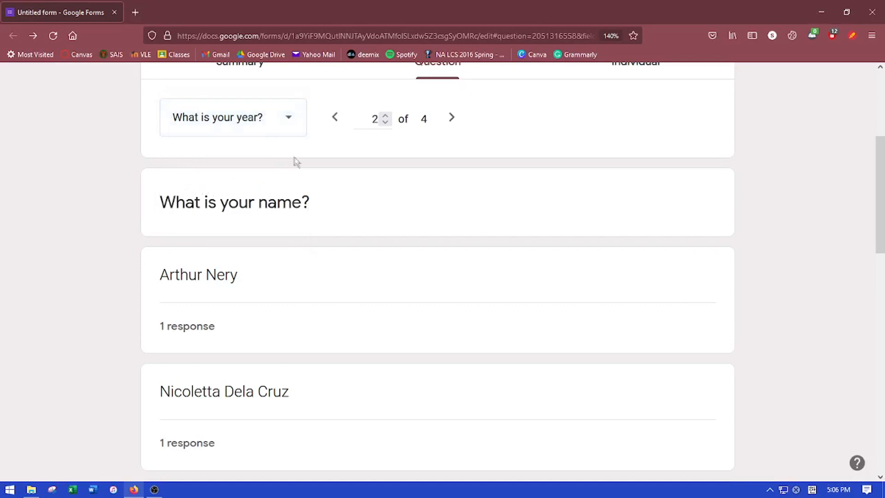
left_click_drag(884, 179, 879, 145)
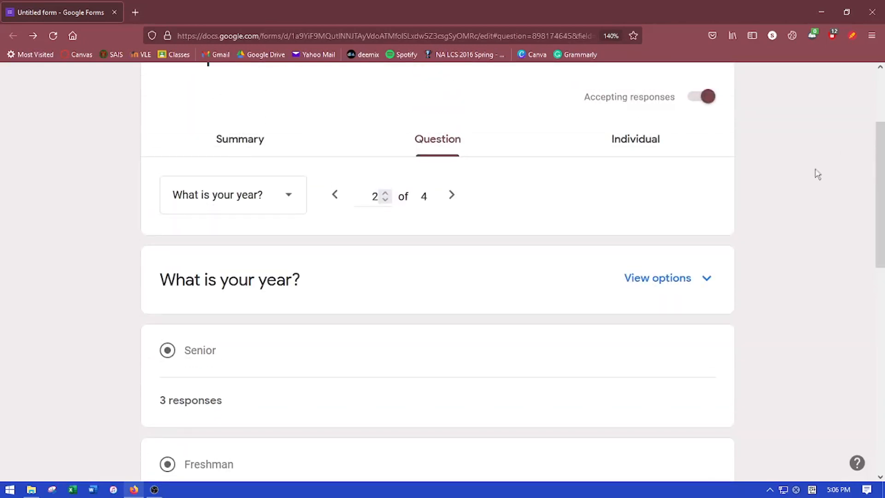
Switch to the Individual view and read through response 1
left_click(646, 141)
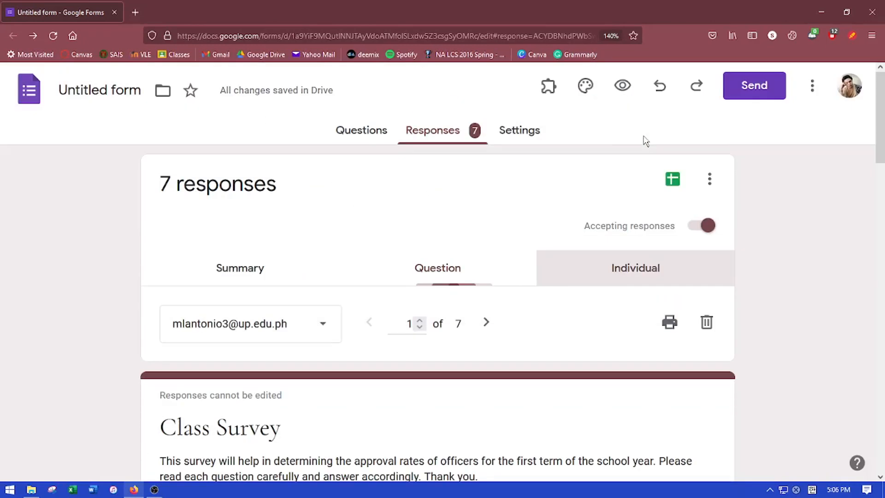
left_click_drag(884, 141, 884, 245)
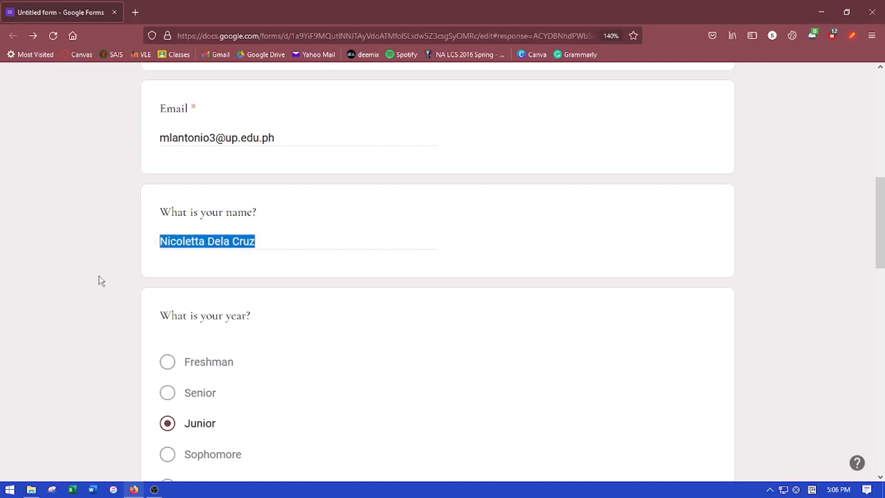
scroll(98, 282, "down", 1)
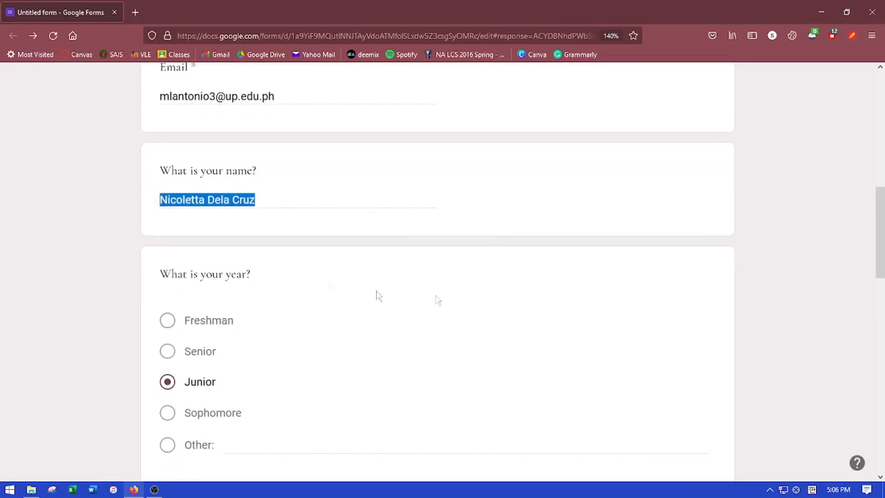
left_click_drag(882, 252, 878, 196)
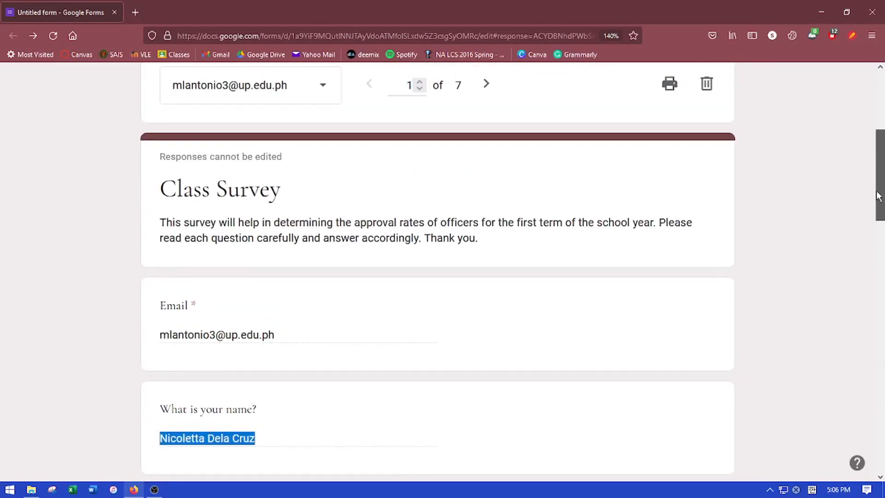
Jump to response 3 of 7 and scroll through its answers
left_click(298, 83)
left_click(296, 178)
left_click_drag(883, 164, 883, 431)
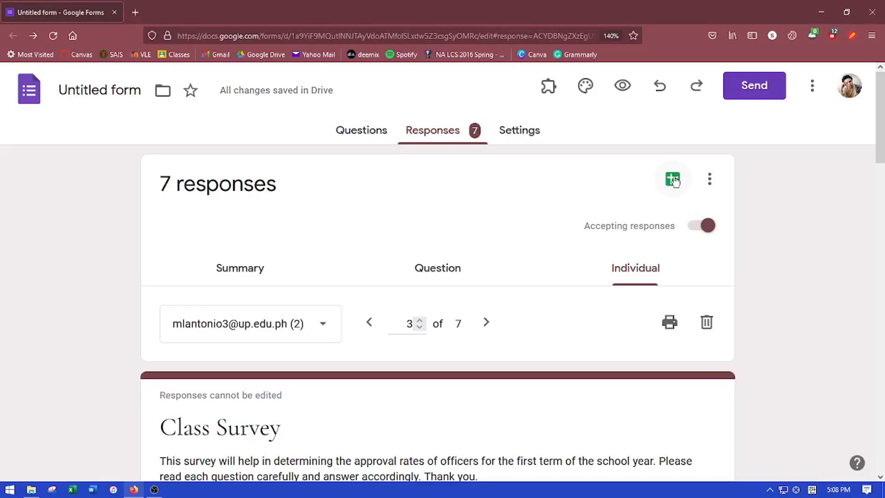
Open the linked 'Untitled form (Responses)' spreadsheet and check the response timestamps in rows 2–5
left_click(673, 179)
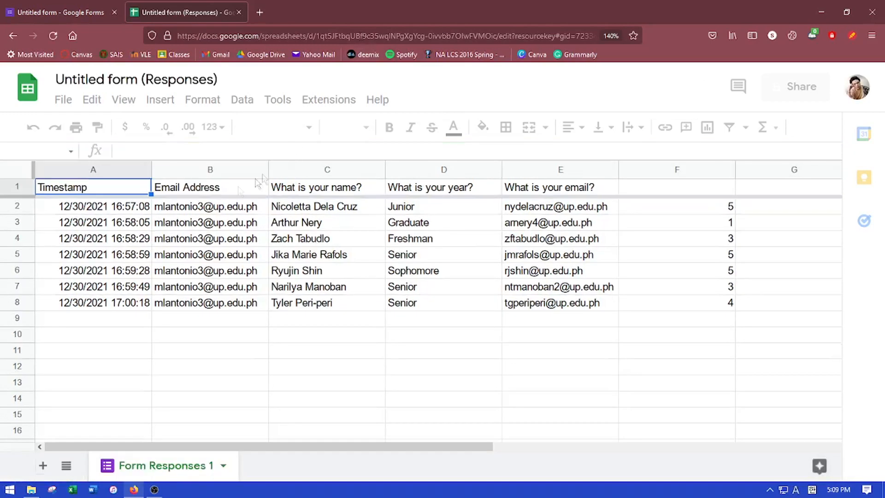
left_click(116, 212)
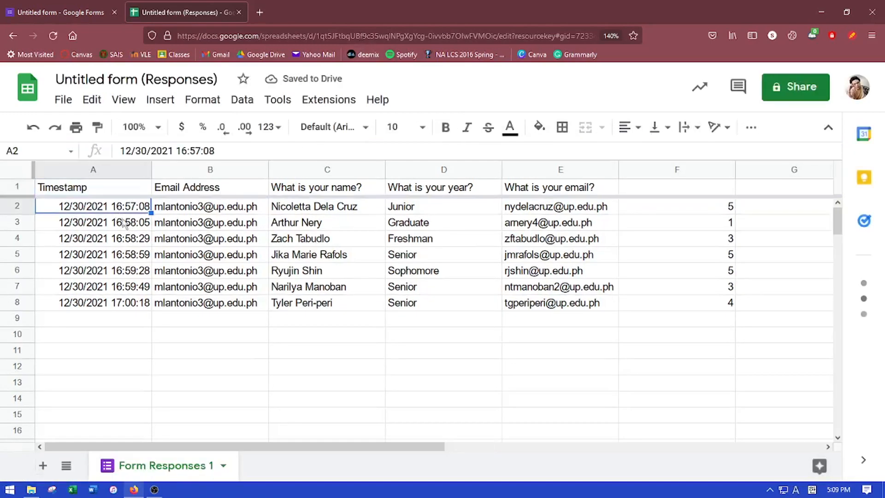
left_click(125, 223)
left_click(137, 240)
left_click(140, 260)
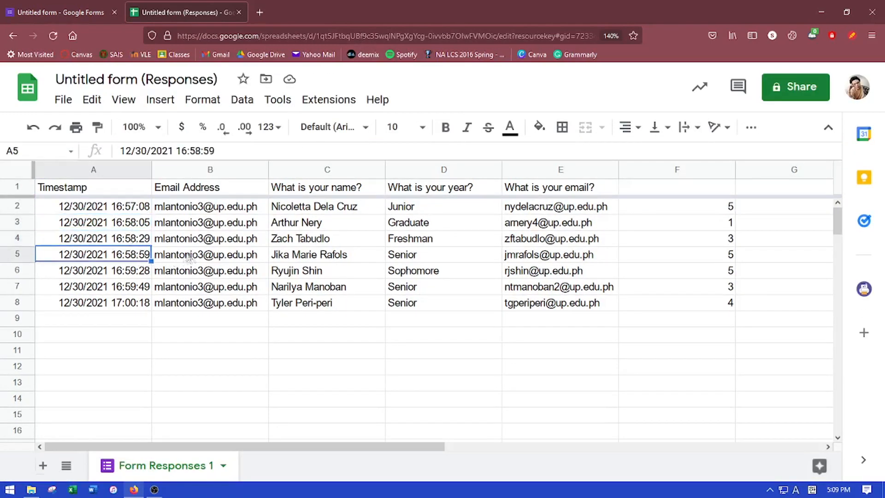
Inspect the Email Address, name, year and email answer cells of the first responses
left_click(240, 223)
left_click(307, 214)
left_click(428, 214)
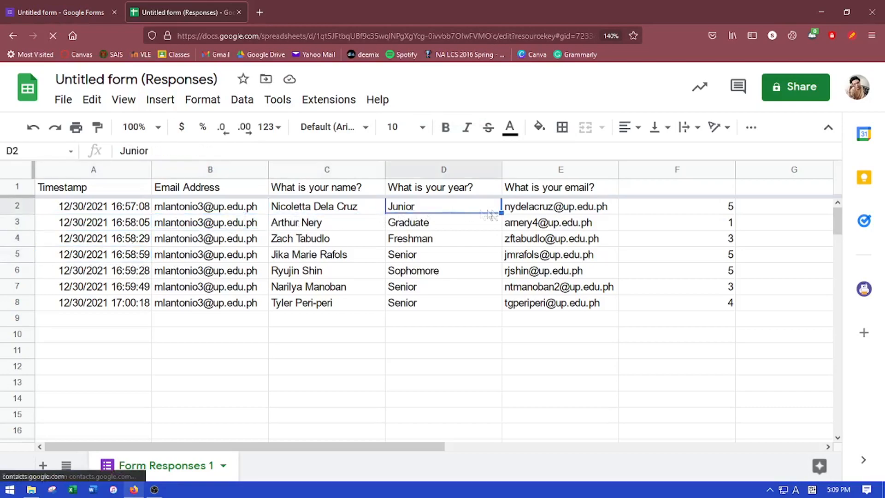
left_click(556, 210)
left_click(579, 226)
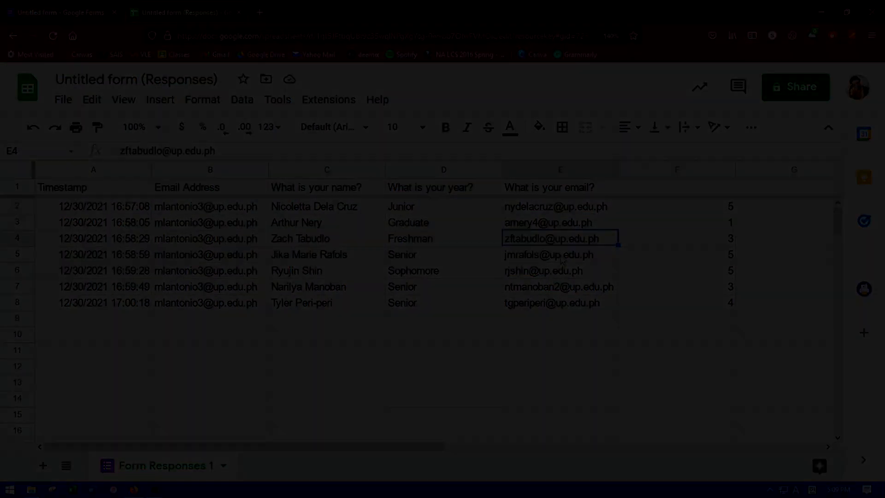